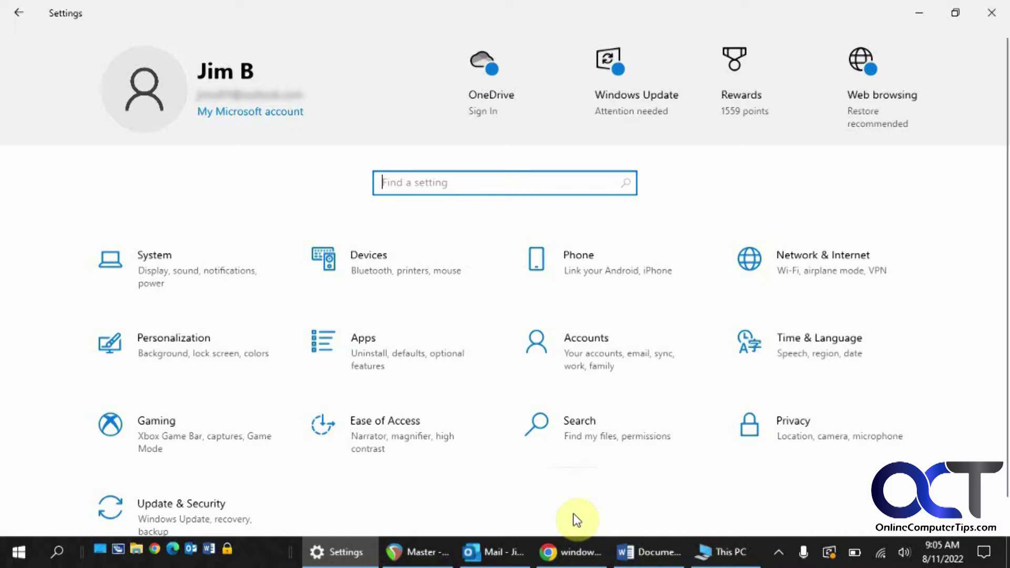
Step: Open System > Battery and check the battery saver auto-on threshold, leaving it at Never
{"action": "left_click", "coordinate": [182, 278]}
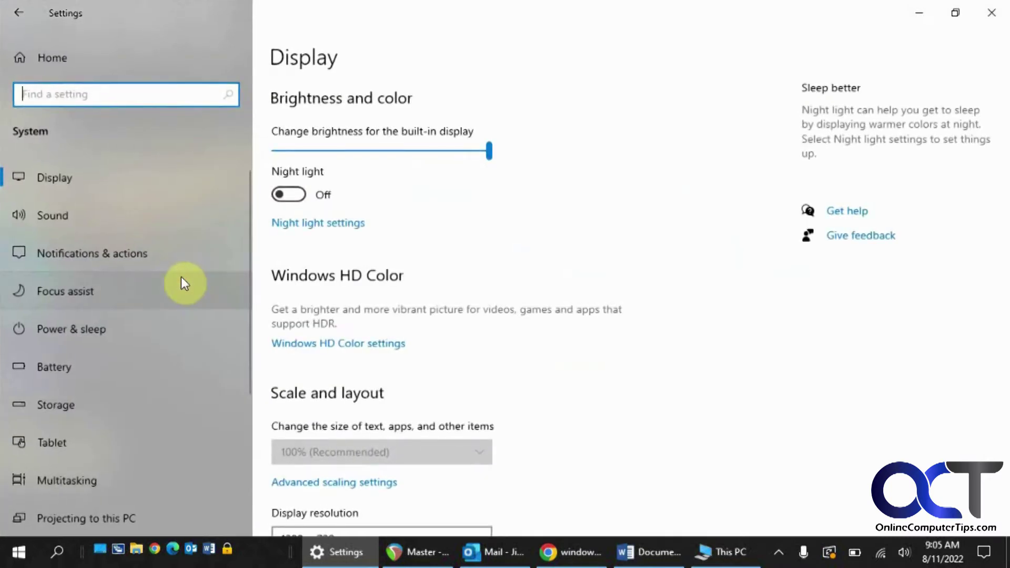
{"action": "left_click", "coordinate": [81, 368]}
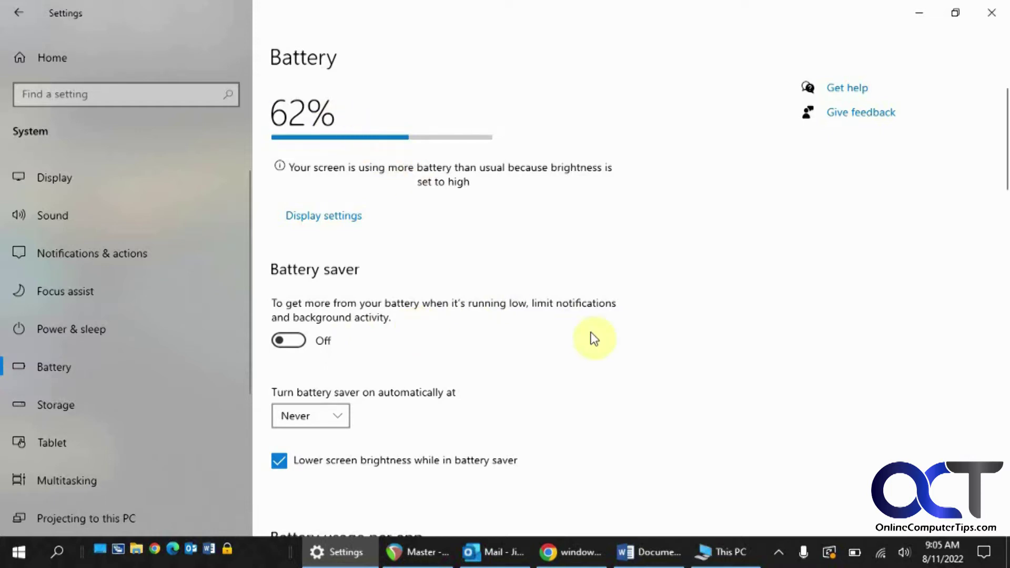
{"action": "scroll", "coordinate": [638, 379], "scroll_direction": "down", "scroll_amount": 2}
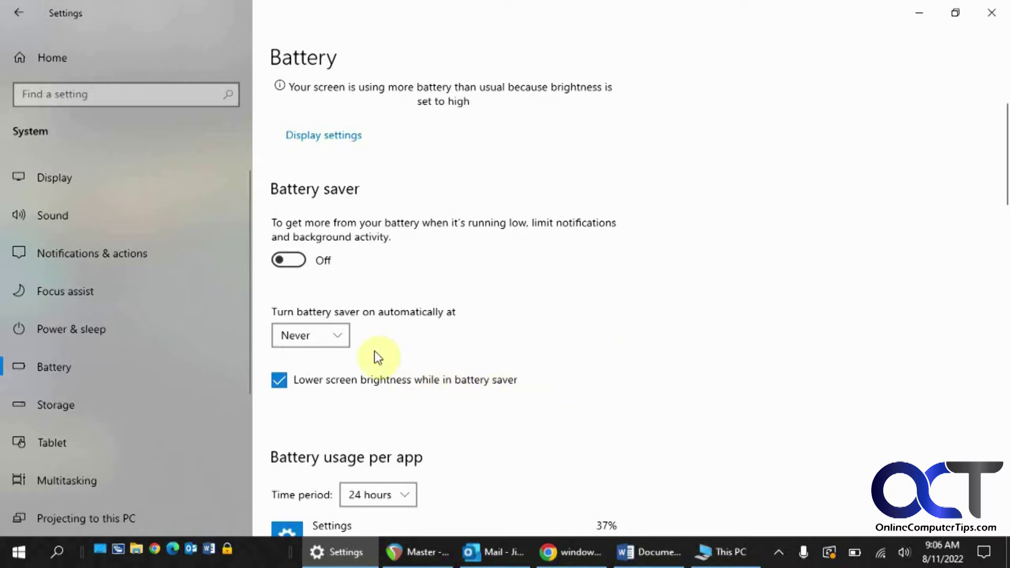
{"action": "left_click", "coordinate": [336, 333]}
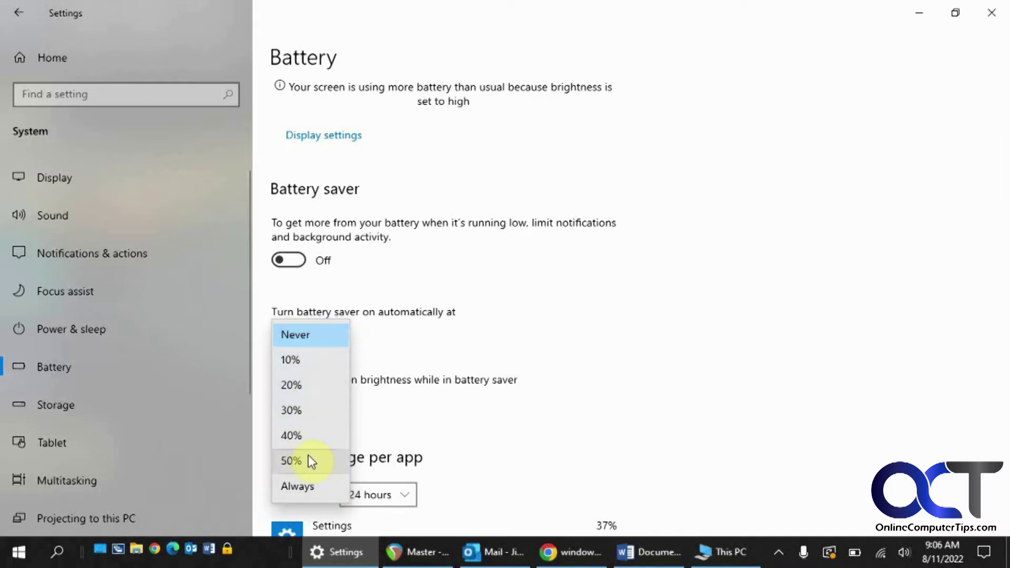
{"action": "left_click", "coordinate": [526, 335]}
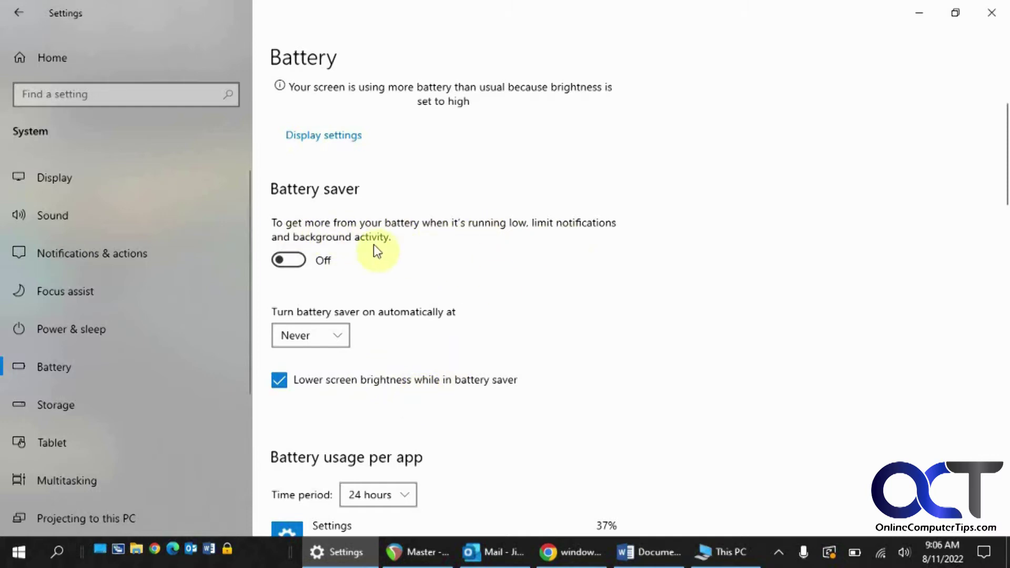
{"action": "scroll", "coordinate": [573, 318], "scroll_direction": "down", "scroll_amount": 3}
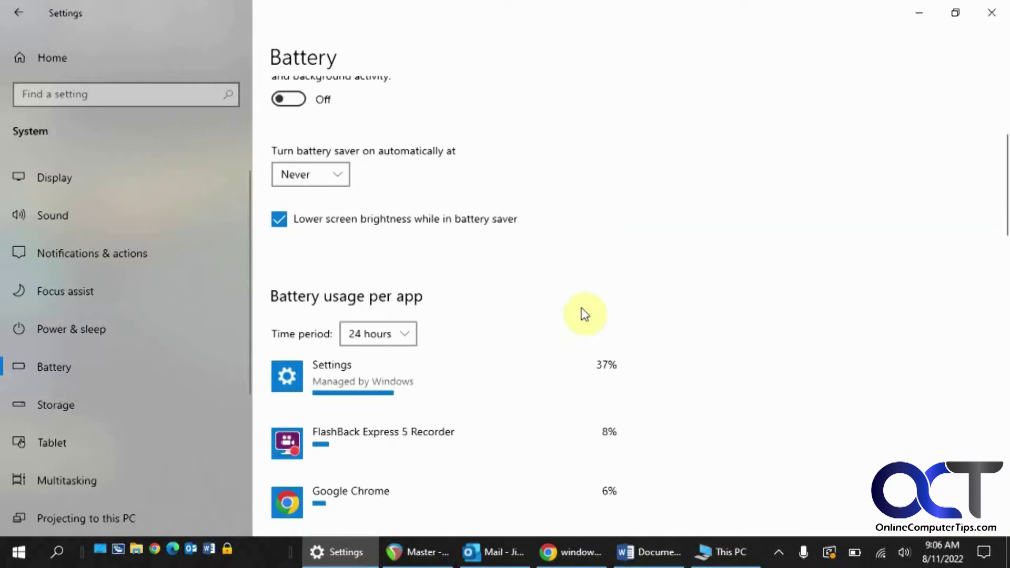
{"action": "scroll", "coordinate": [610, 248], "scroll_direction": "down", "scroll_amount": 2}
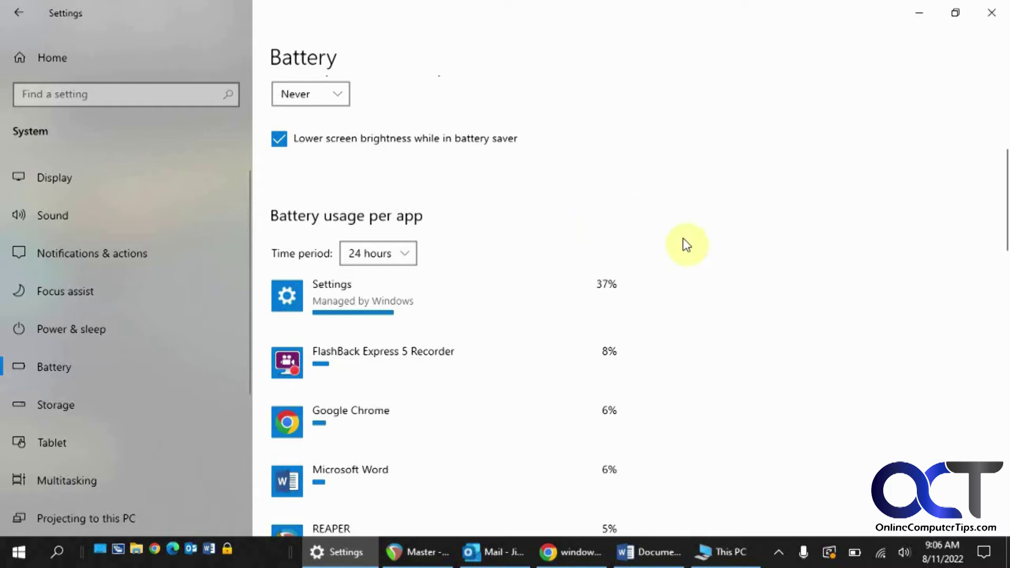
{"action": "scroll", "coordinate": [495, 296], "scroll_direction": "down", "scroll_amount": 3}
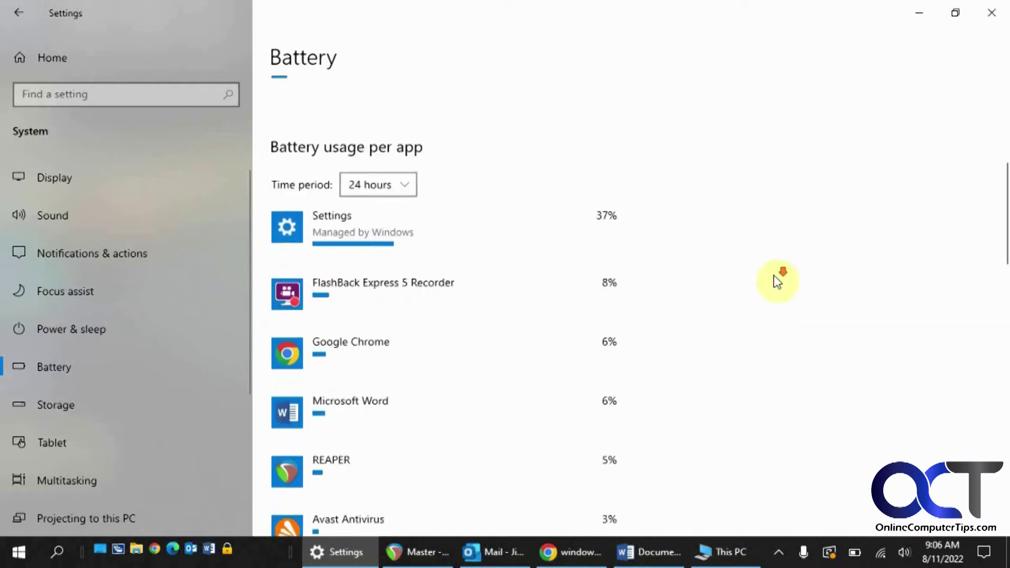
{"action": "scroll", "coordinate": [682, 293], "scroll_direction": "down", "scroll_amount": 6}
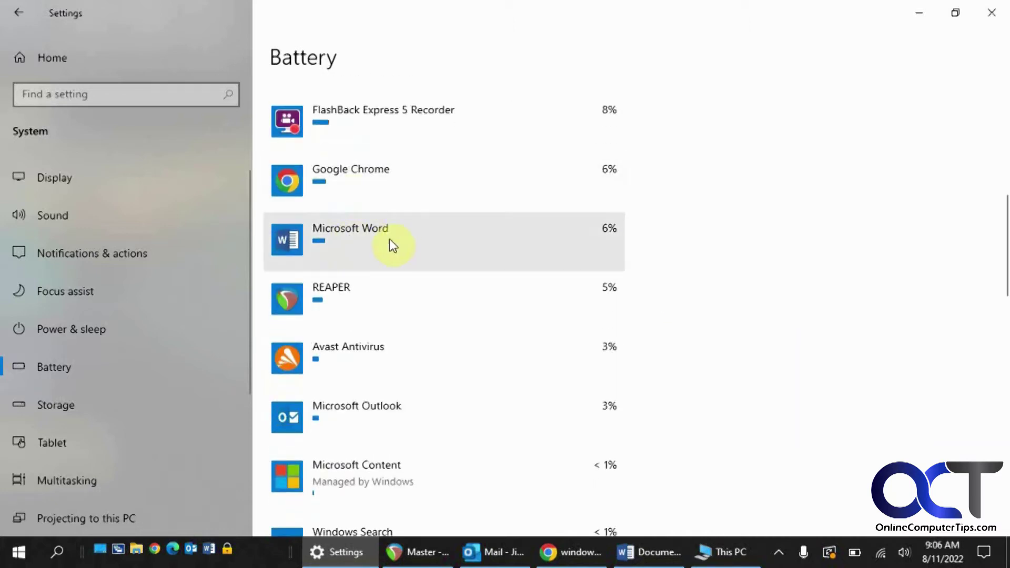
{"action": "scroll", "coordinate": [466, 413], "scroll_direction": "down", "scroll_amount": 3}
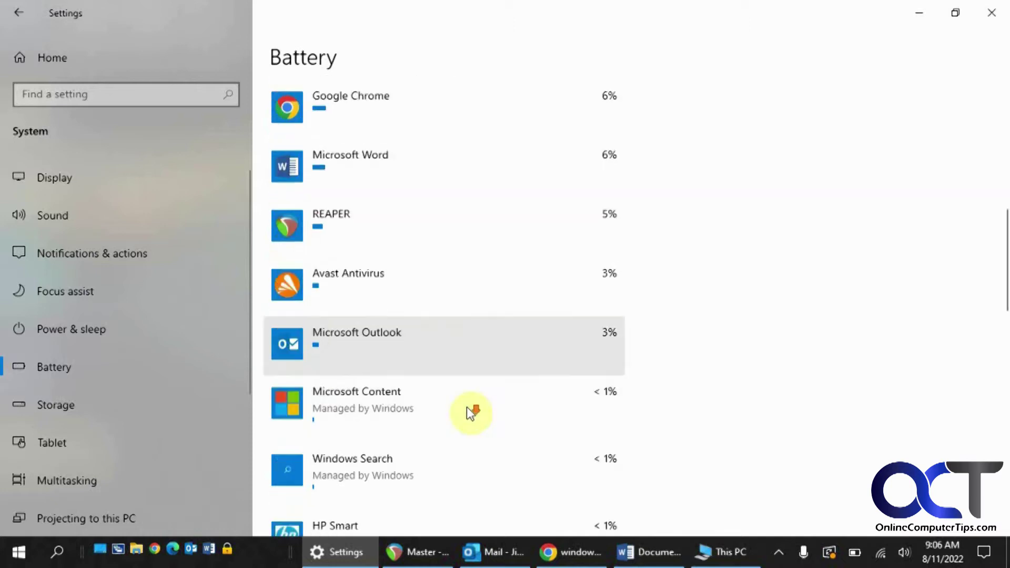
{"action": "scroll", "coordinate": [466, 413], "scroll_direction": "up", "scroll_amount": 3}
{"action": "scroll", "coordinate": [473, 415], "scroll_direction": "down", "scroll_amount": 5}
{"action": "scroll", "coordinate": [475, 414], "scroll_direction": "down", "scroll_amount": 10}
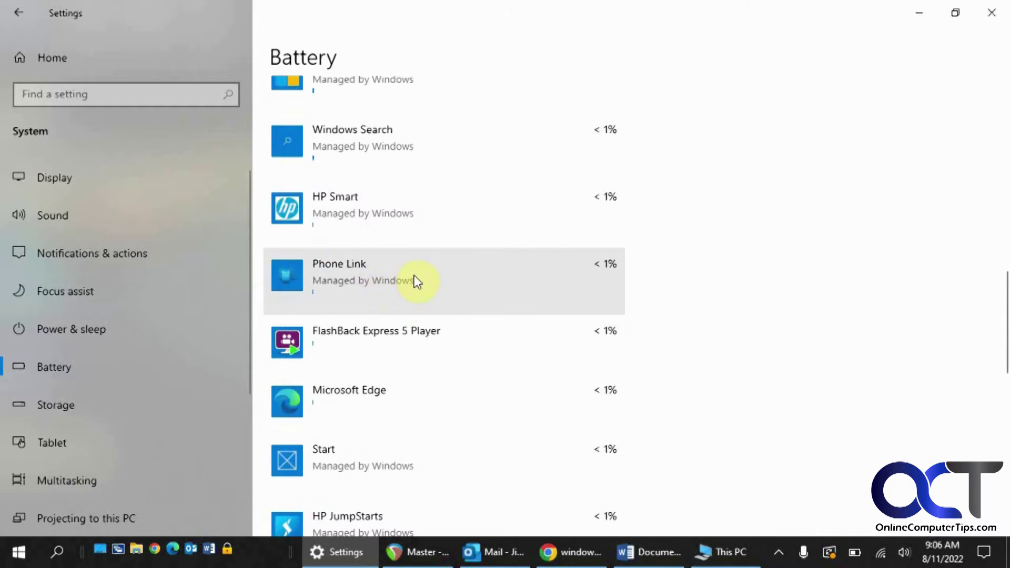
{"action": "scroll", "coordinate": [452, 288], "scroll_direction": "down", "scroll_amount": 6}
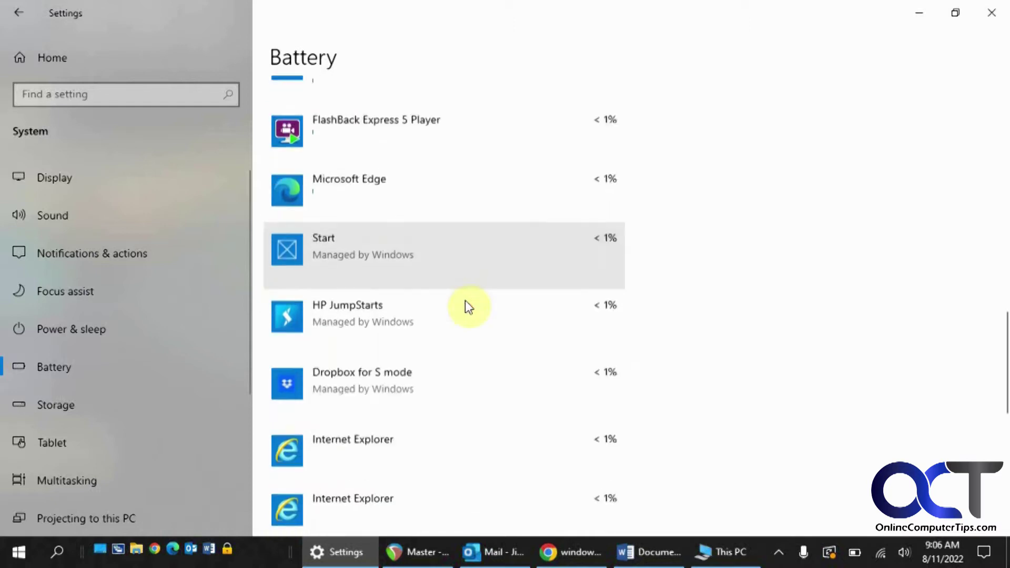
{"action": "scroll", "coordinate": [421, 295], "scroll_direction": "down", "scroll_amount": 3}
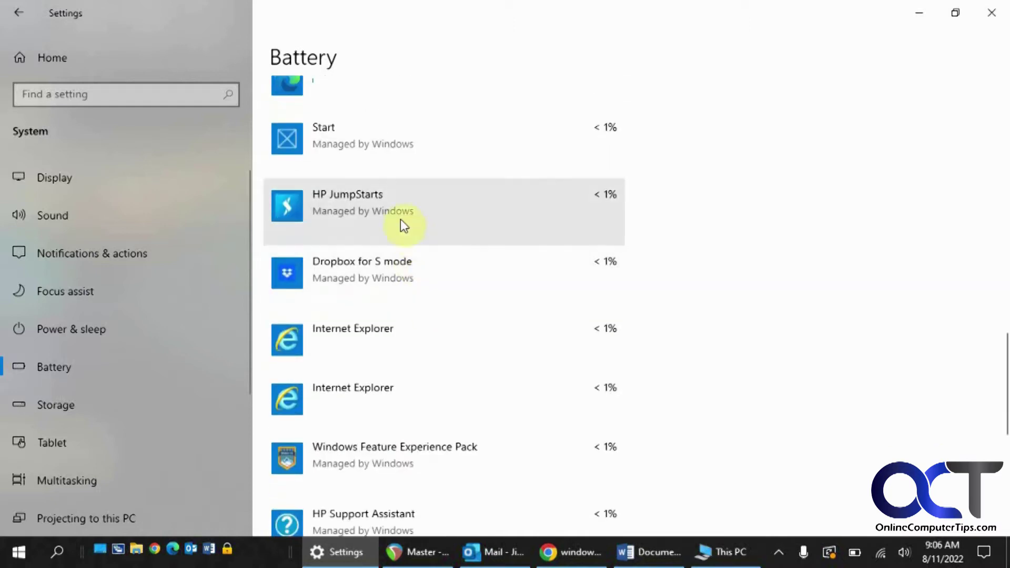
{"action": "scroll", "coordinate": [459, 262], "scroll_direction": "down", "scroll_amount": 2}
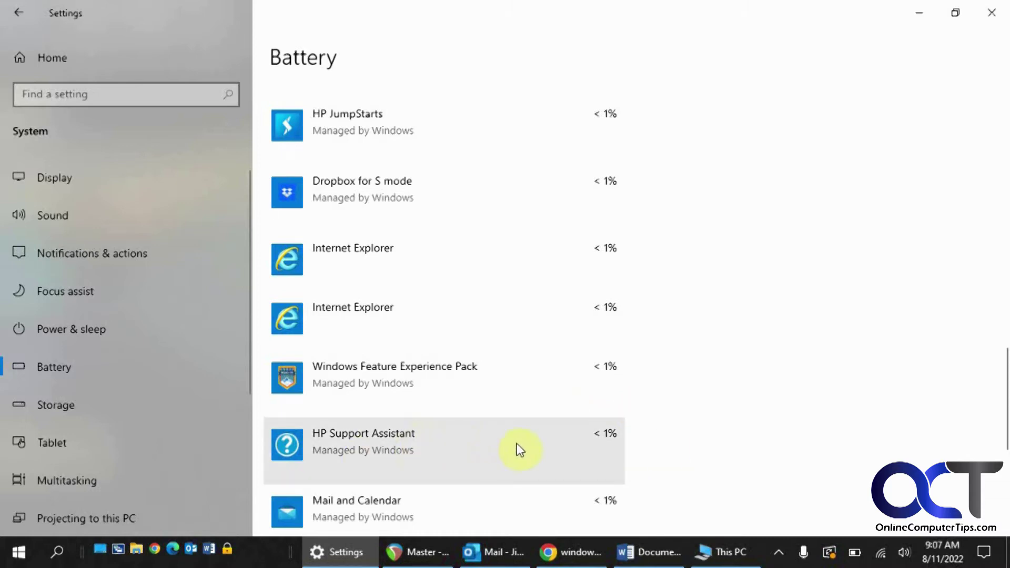
{"action": "scroll", "coordinate": [693, 402], "scroll_direction": "down", "scroll_amount": 7}
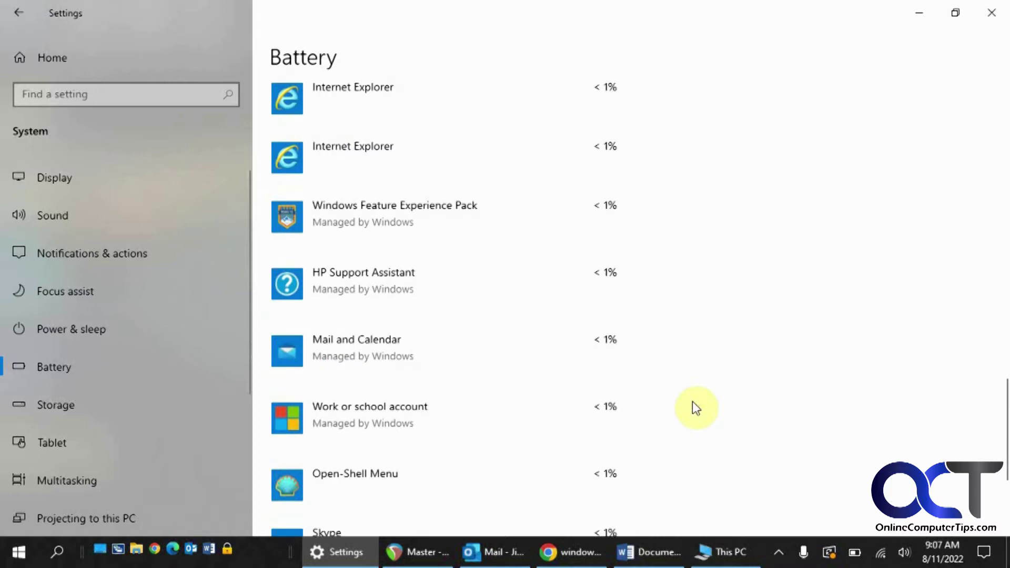
{"action": "scroll", "coordinate": [692, 408], "scroll_direction": "up", "scroll_amount": 4}
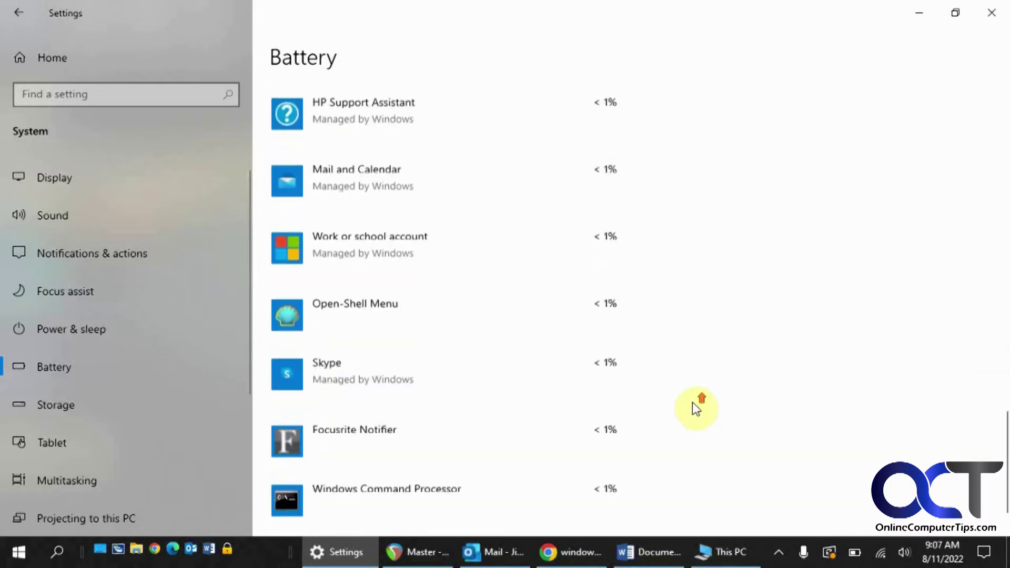
{"action": "scroll", "coordinate": [692, 403], "scroll_direction": "up", "scroll_amount": 8}
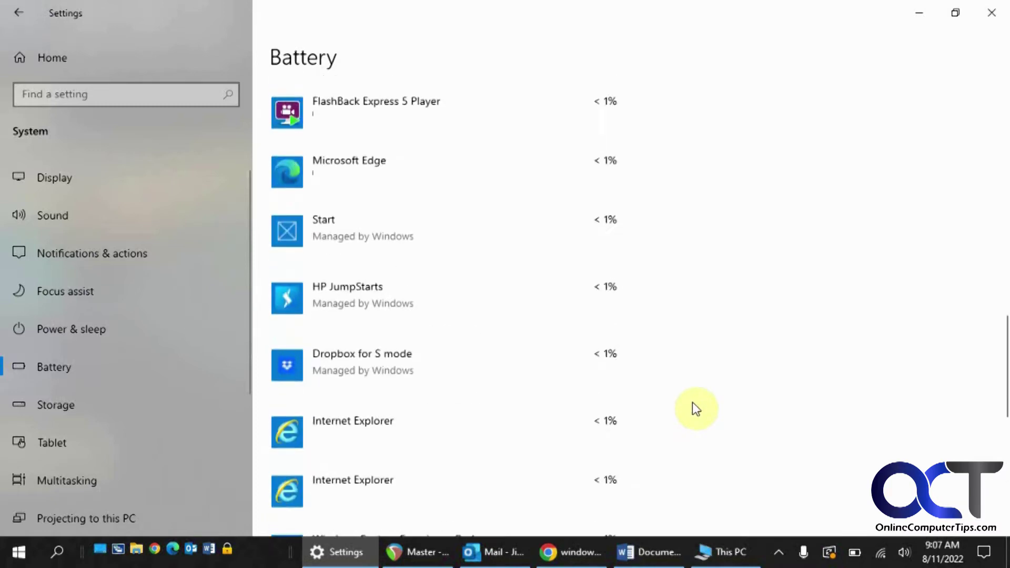
{"action": "scroll", "coordinate": [692, 402], "scroll_direction": "up", "scroll_amount": 10}
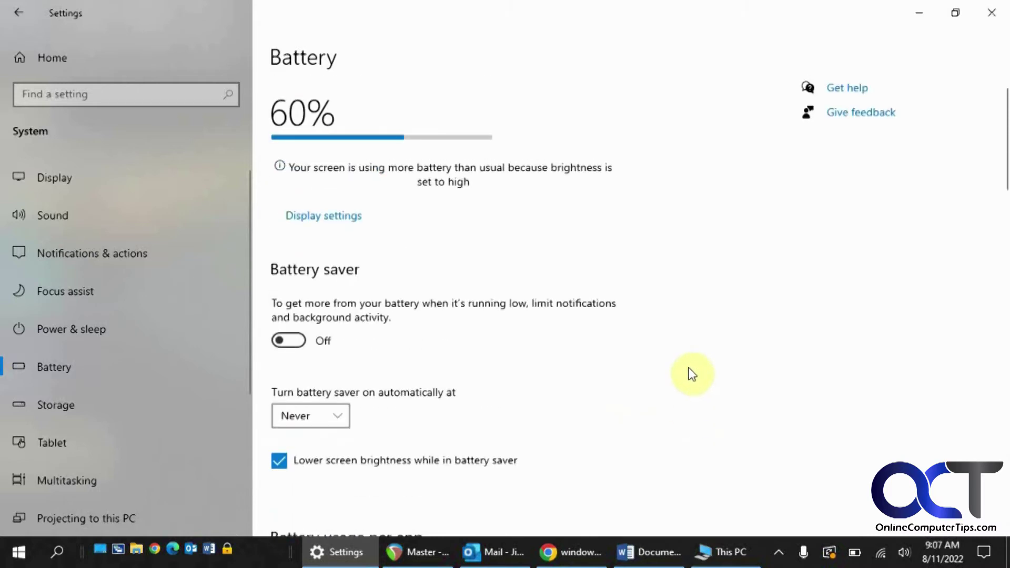
Step: Go from Home to Update & Security > Troubleshoot and list the additional troubleshooters
{"action": "left_click", "coordinate": [44, 68]}
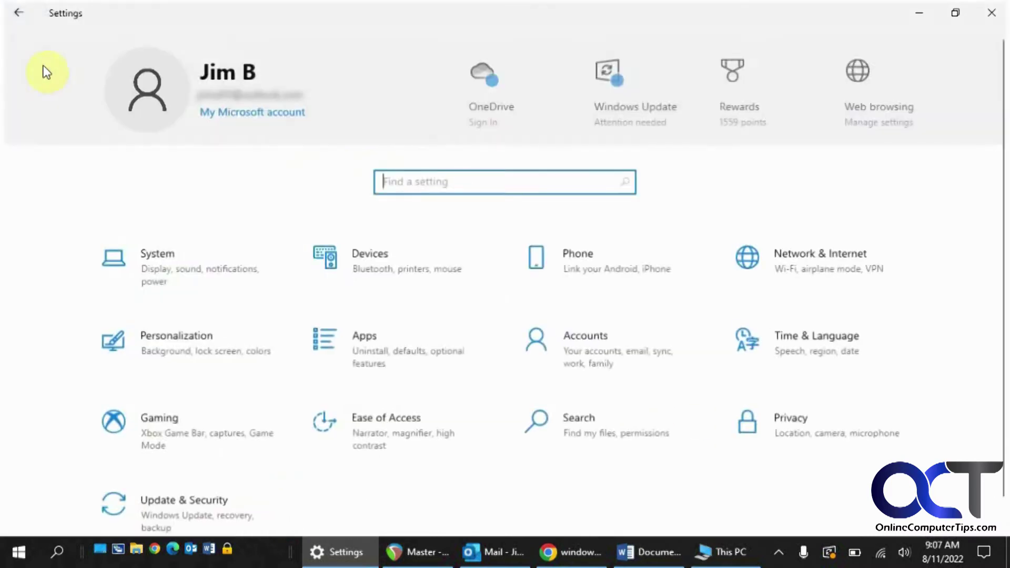
{"action": "left_click", "coordinate": [226, 510]}
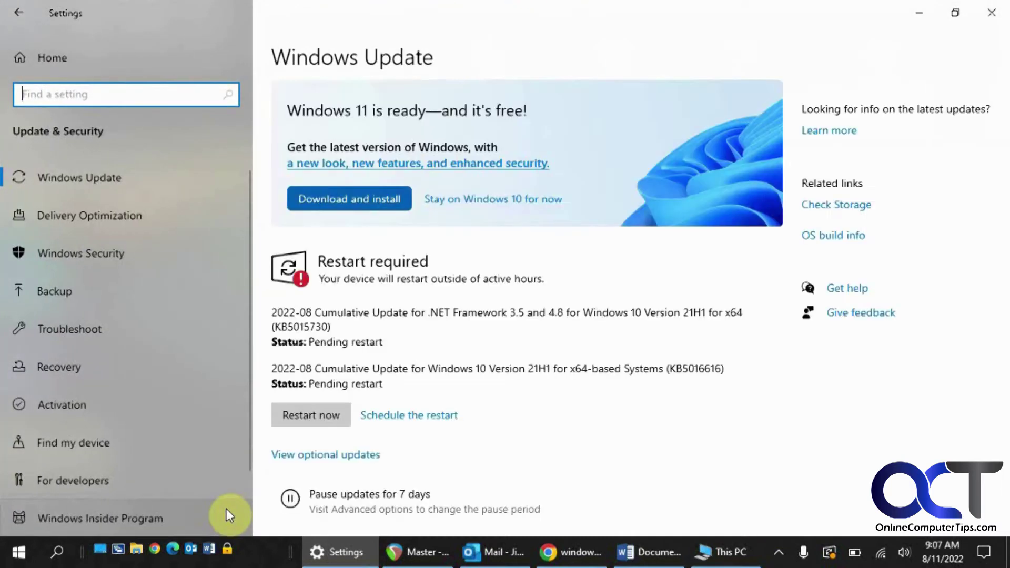
{"action": "left_click", "coordinate": [109, 334]}
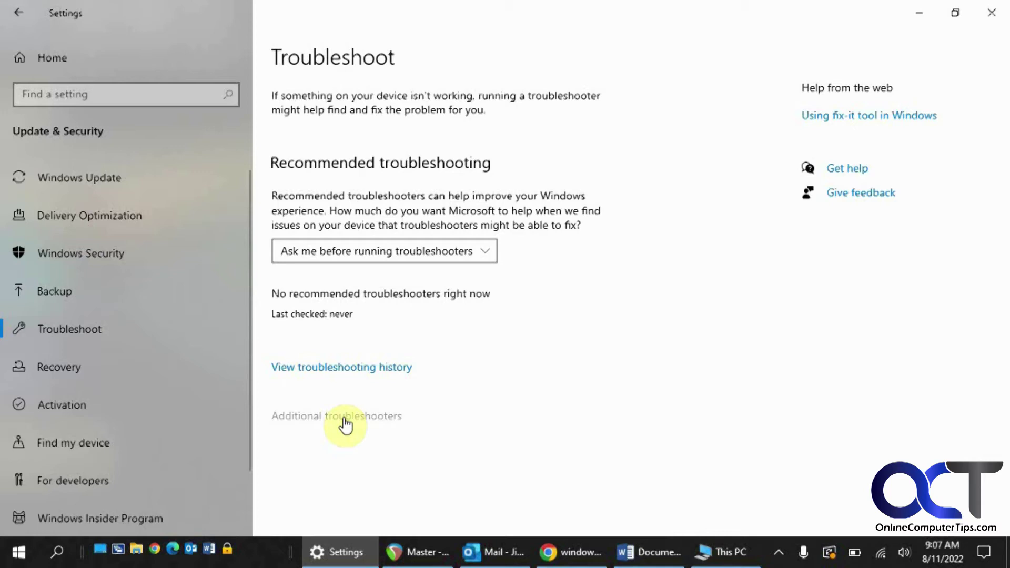
{"action": "left_click", "coordinate": [344, 418]}
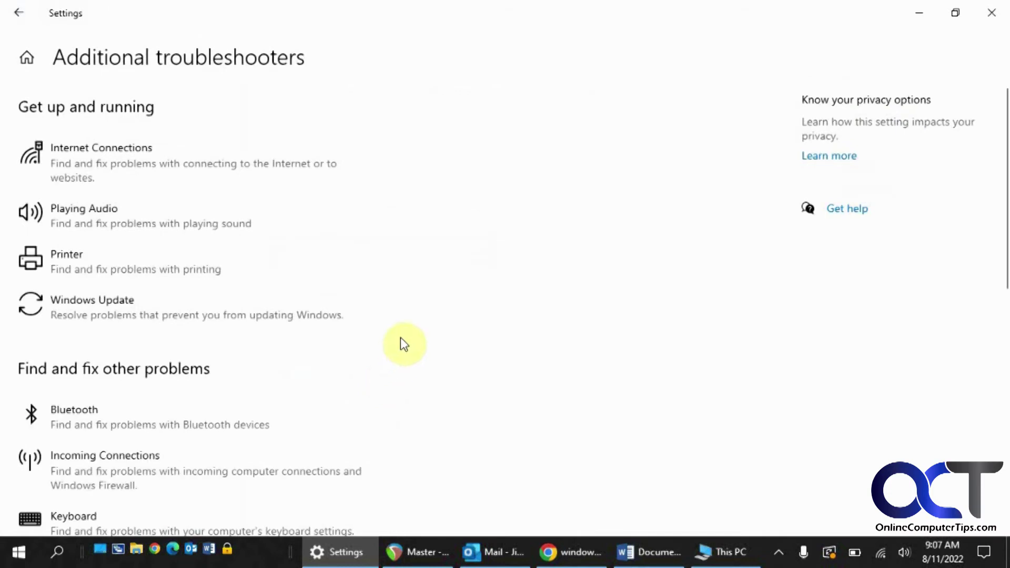
Step: Find the Power entry among the additional troubleshooters and run it
{"action": "scroll", "coordinate": [401, 340], "scroll_direction": "down", "scroll_amount": 4}
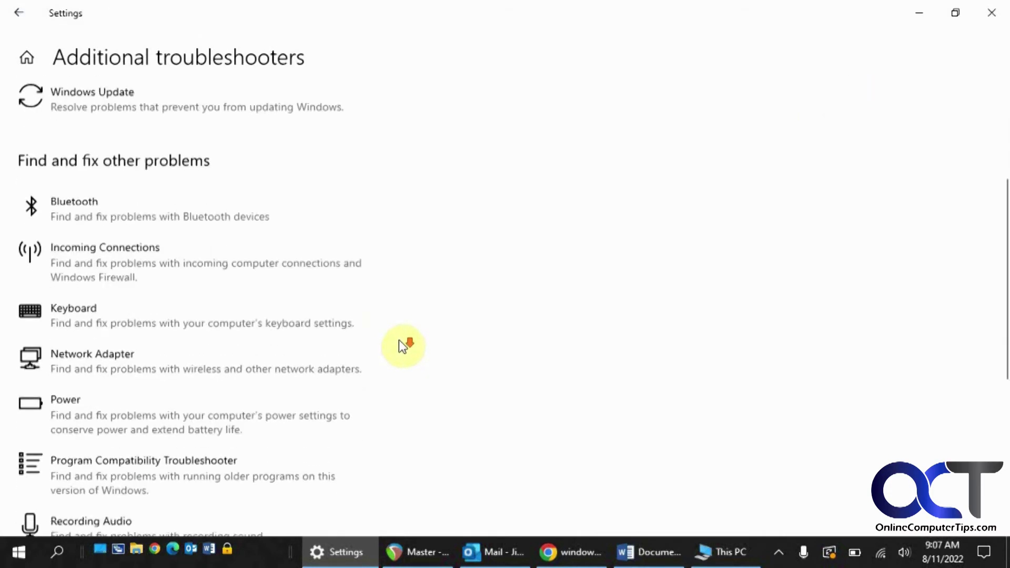
{"action": "left_click", "coordinate": [168, 348]}
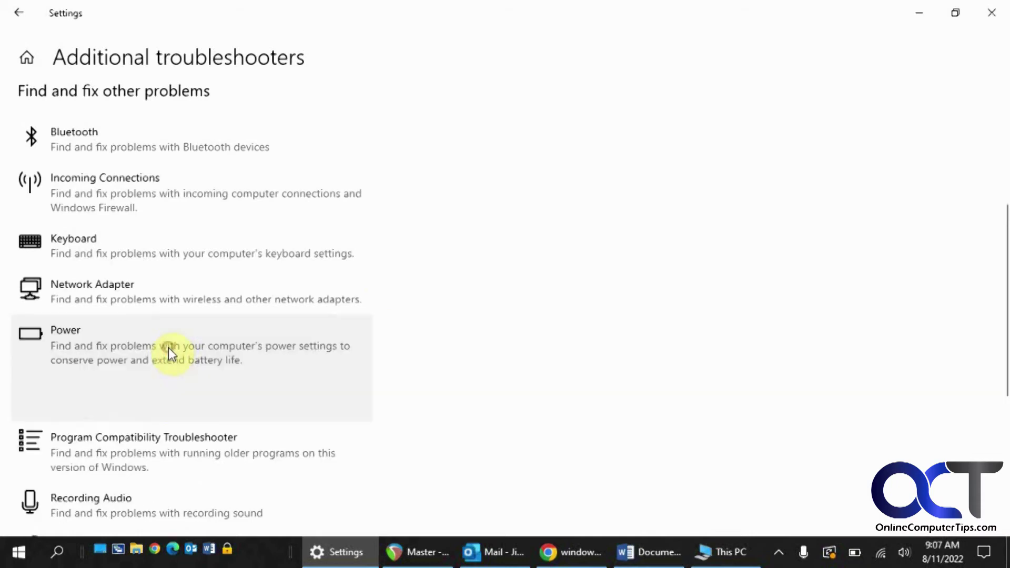
{"action": "left_click", "coordinate": [295, 403]}
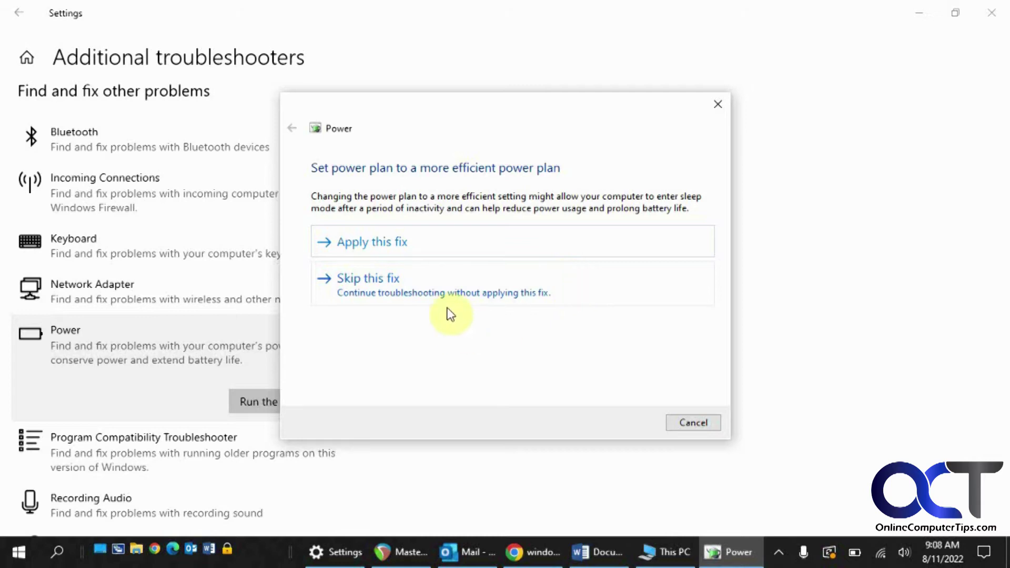
Step: Skip the power plan fix, review the sleep, brightness and USB suspend fixes, and close
{"action": "left_click", "coordinate": [394, 289]}
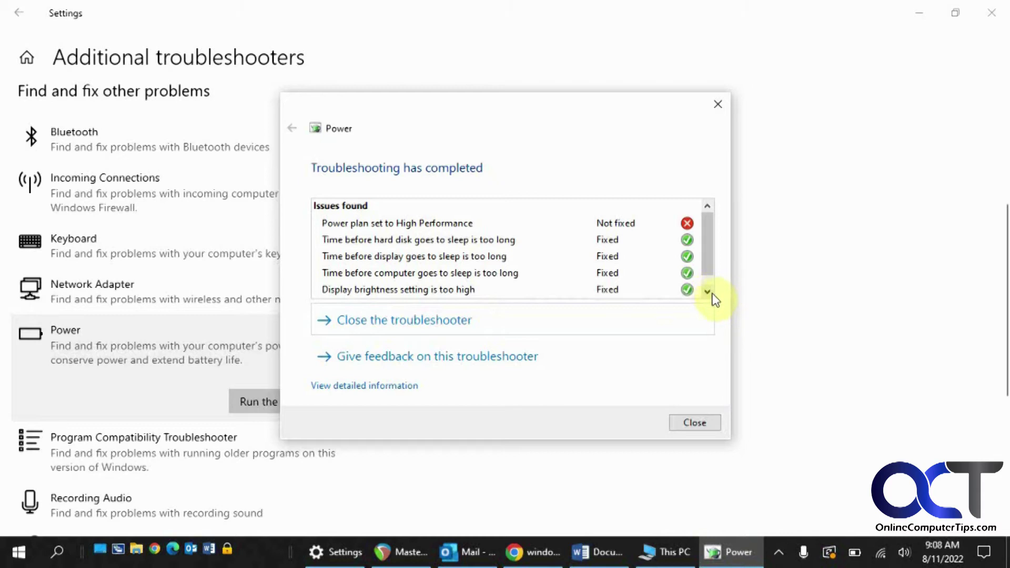
{"action": "left_click_drag", "start_coordinate": [706, 273], "coordinate": [710, 288]}
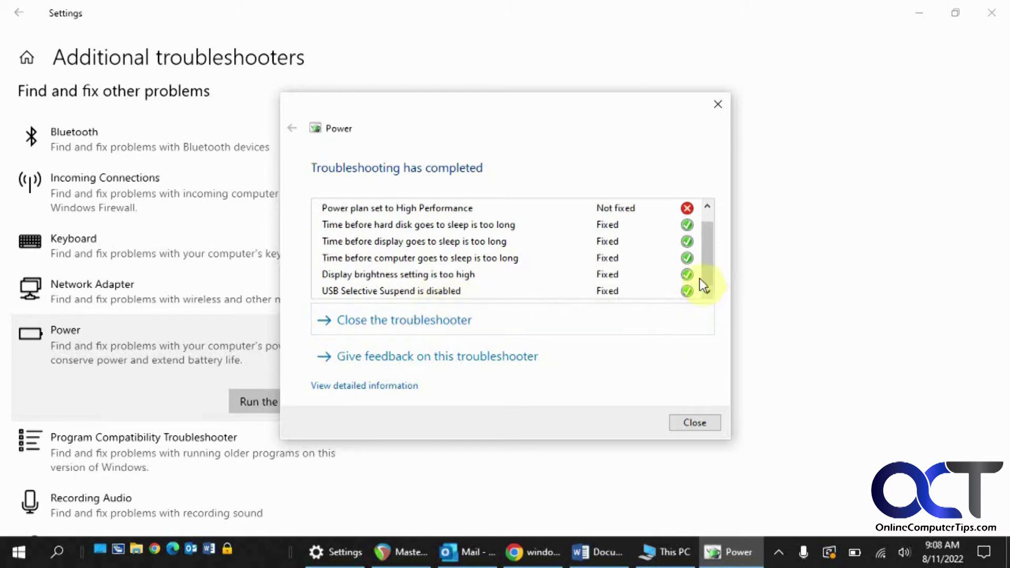
{"action": "left_click", "coordinate": [705, 419]}
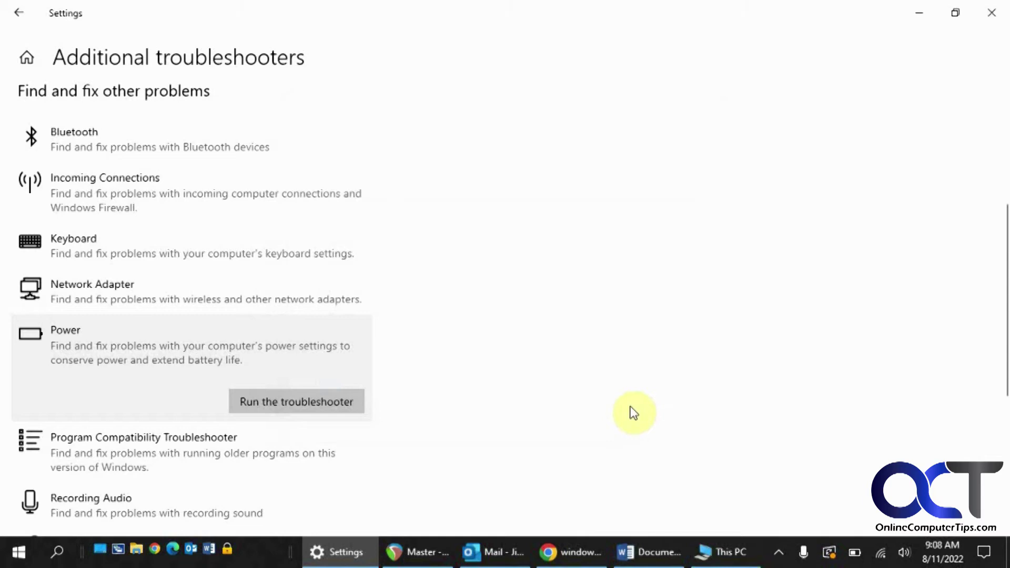
Step: Open Power Options in Control Panel and edit the settings of My Custom Plan 1
{"action": "left_click", "coordinate": [22, 553]}
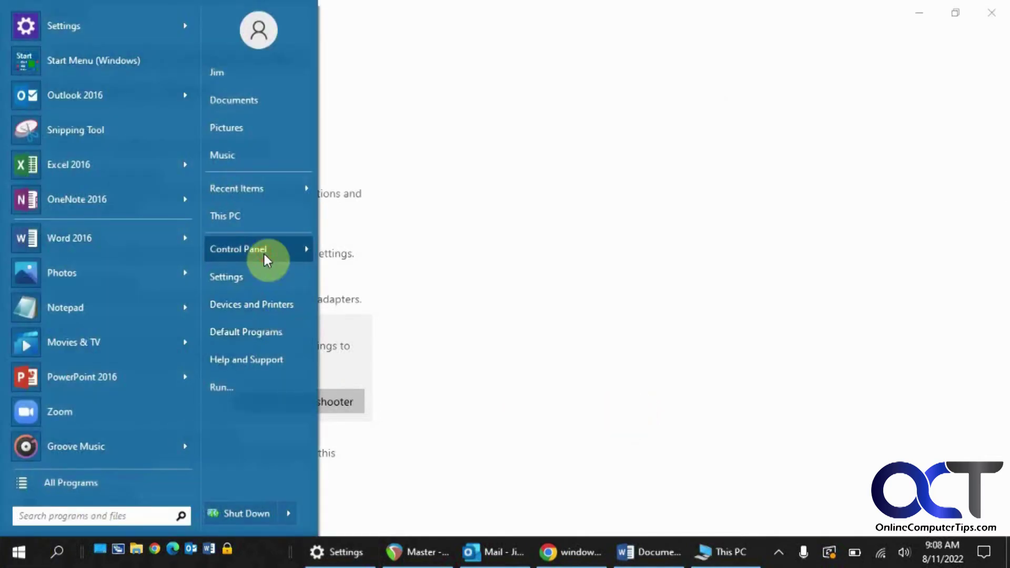
{"action": "mouse_move", "coordinate": [286, 254]}
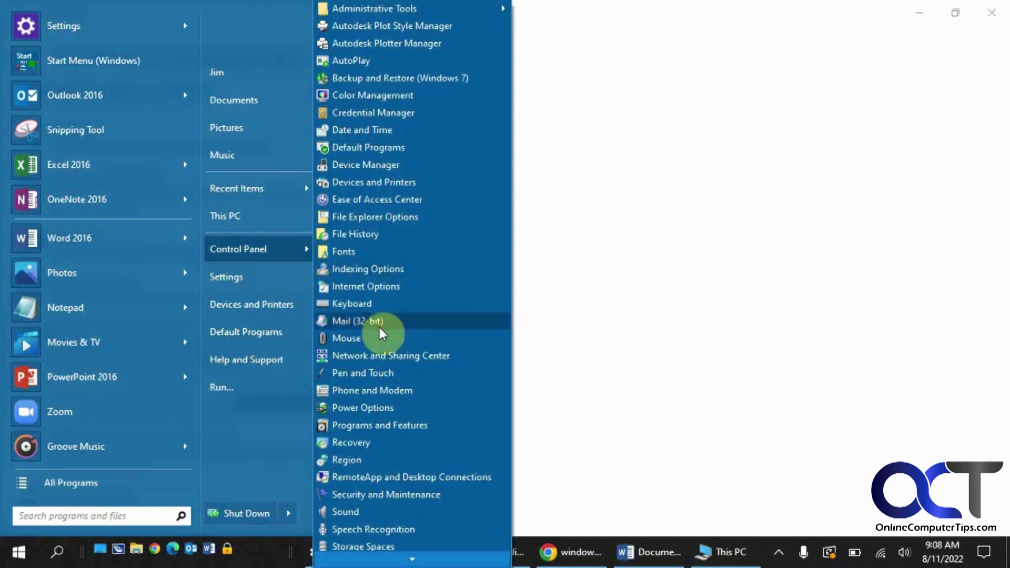
{"action": "left_click", "coordinate": [381, 406]}
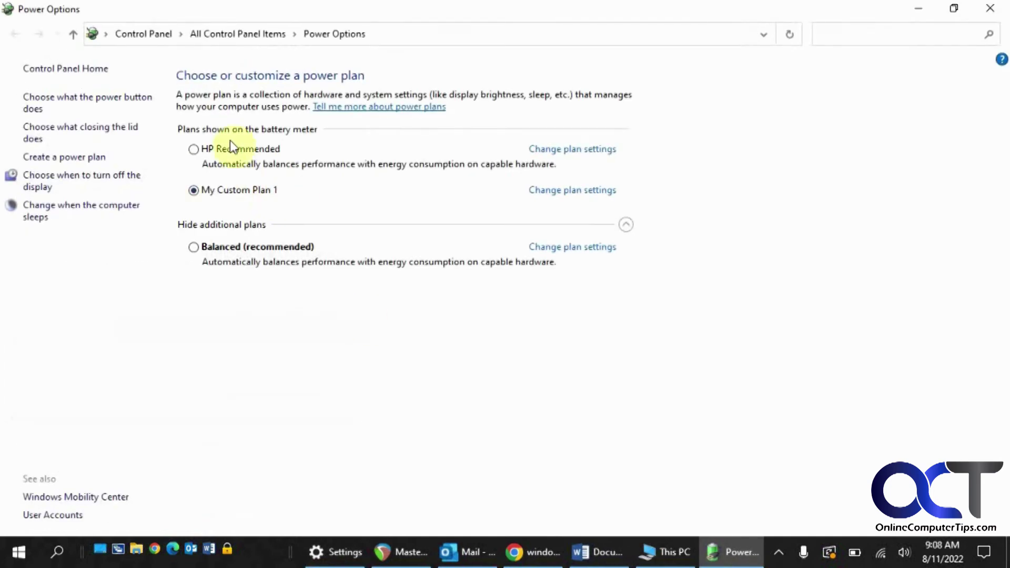
{"action": "left_click", "coordinate": [552, 197]}
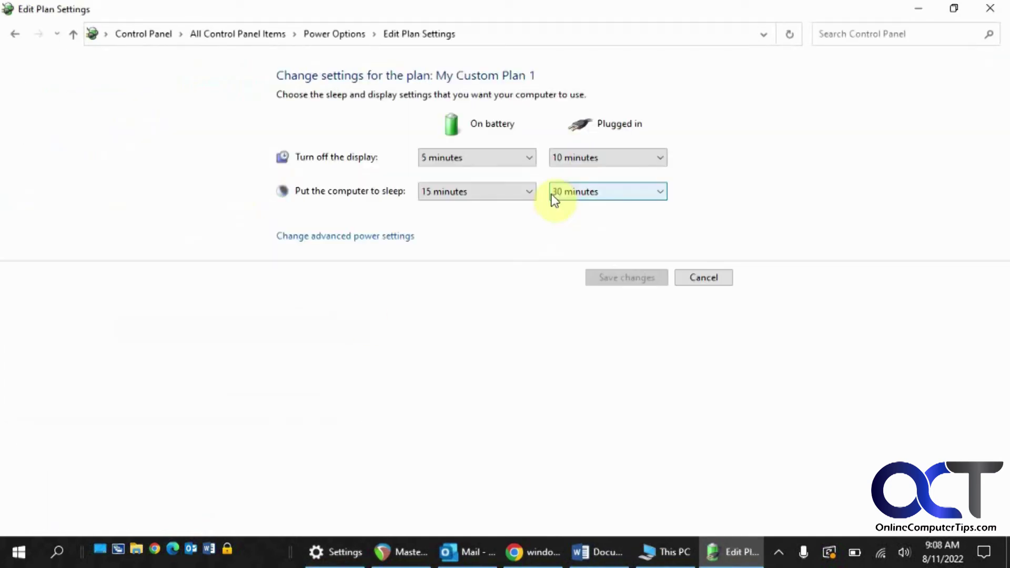
Step: Review the plan's advanced power settings, cancel without changes, and launch Task Manager
{"action": "left_click", "coordinate": [373, 237]}
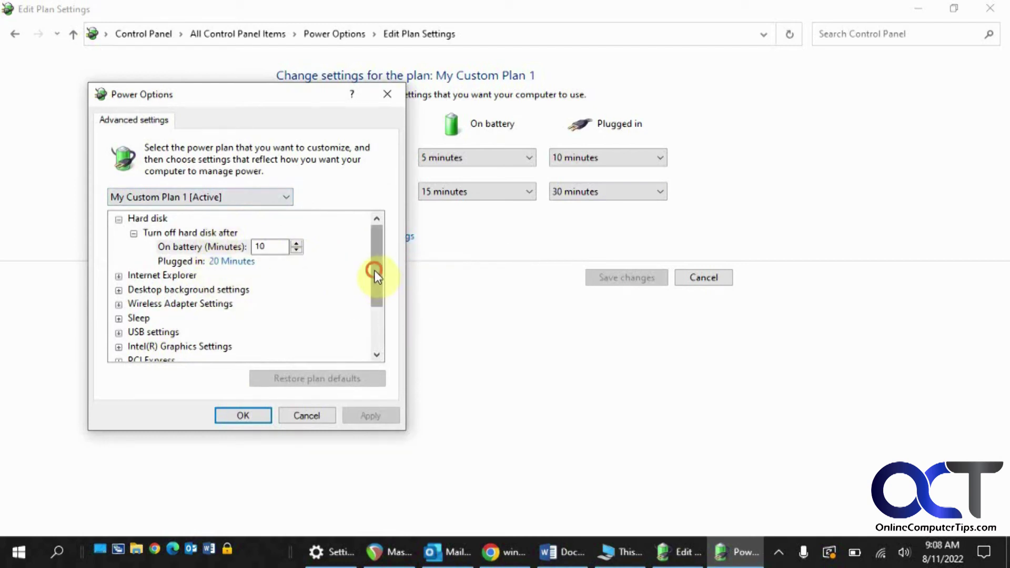
{"action": "left_click_drag", "start_coordinate": [375, 271], "coordinate": [375, 283]}
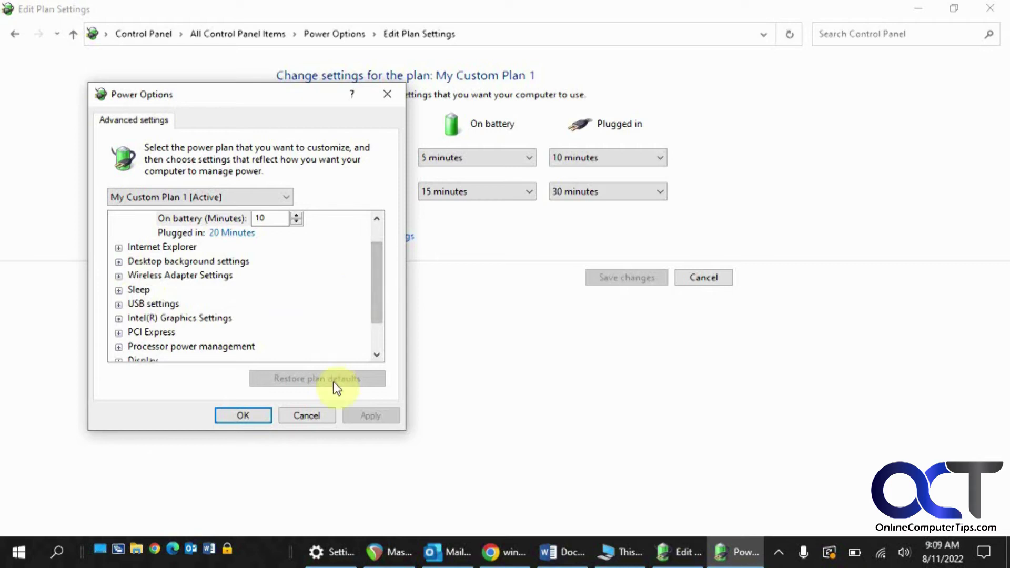
{"action": "left_click", "coordinate": [304, 416]}
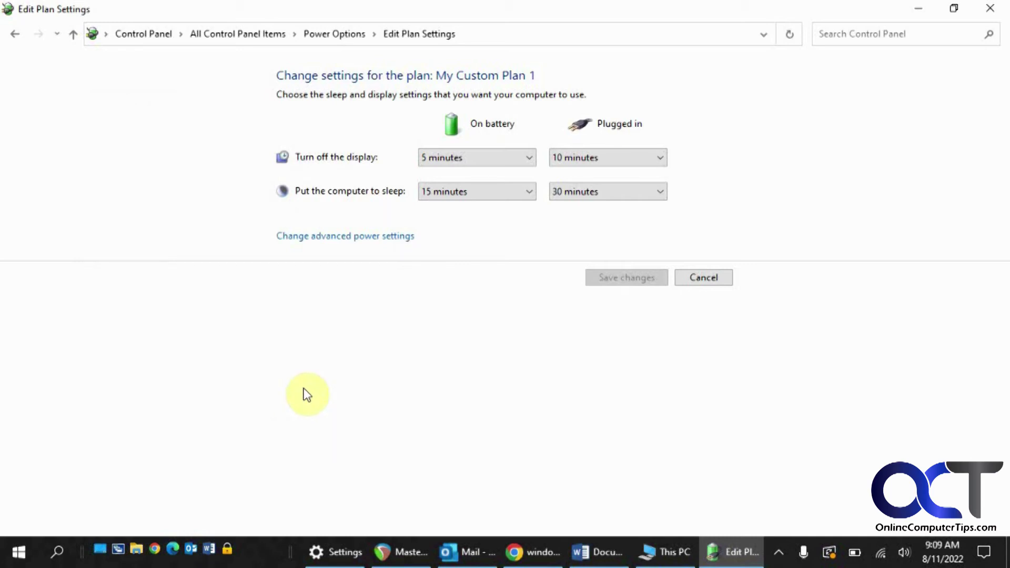
{"action": "key", "text": "ctrl+shift+Escape"}
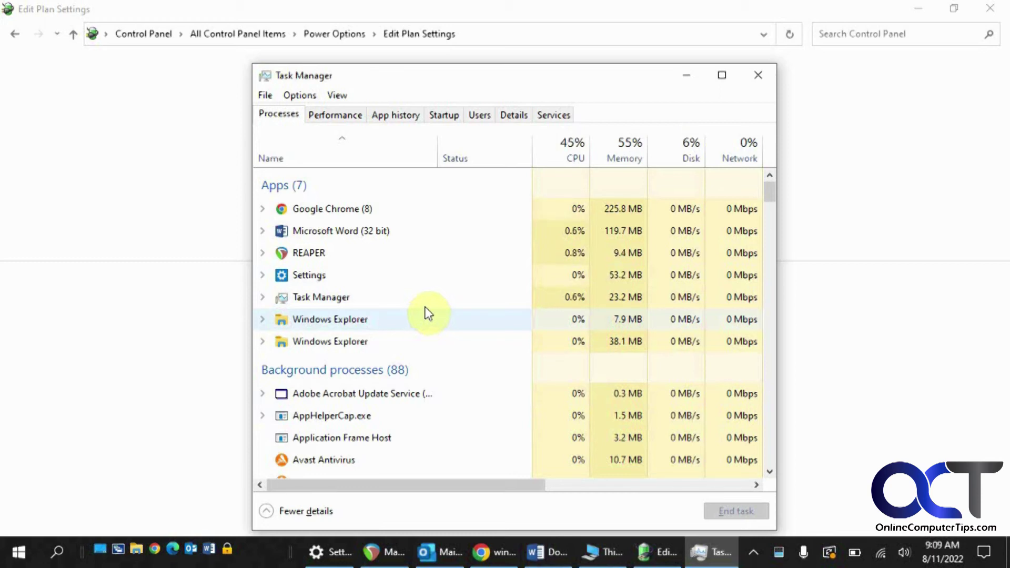
Step: Sort startup apps by Status with enabled first, select Avast AvLaunch, and return to Edit Plan Settings
{"action": "left_click", "coordinate": [442, 115]}
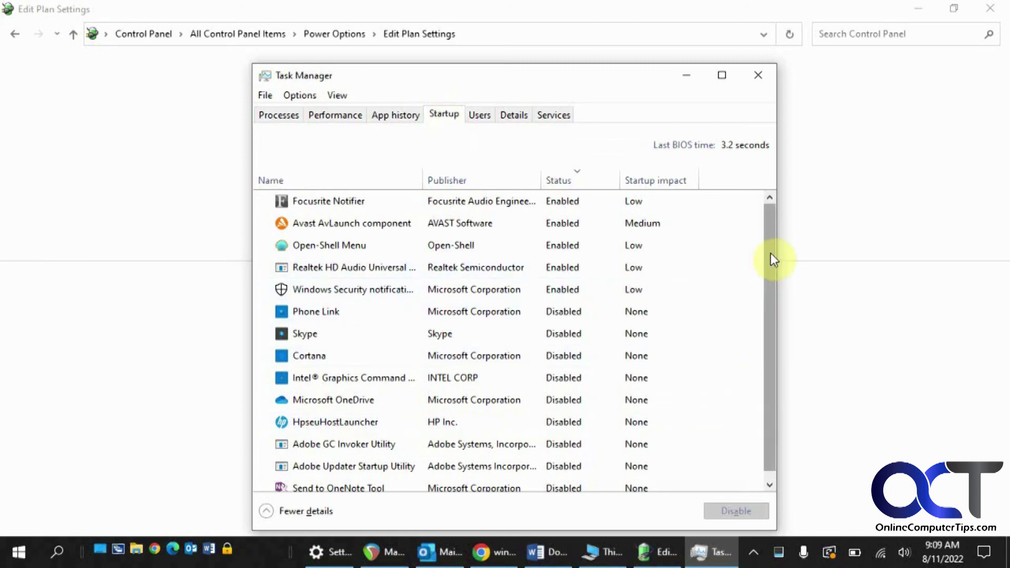
{"action": "left_click", "coordinate": [569, 181]}
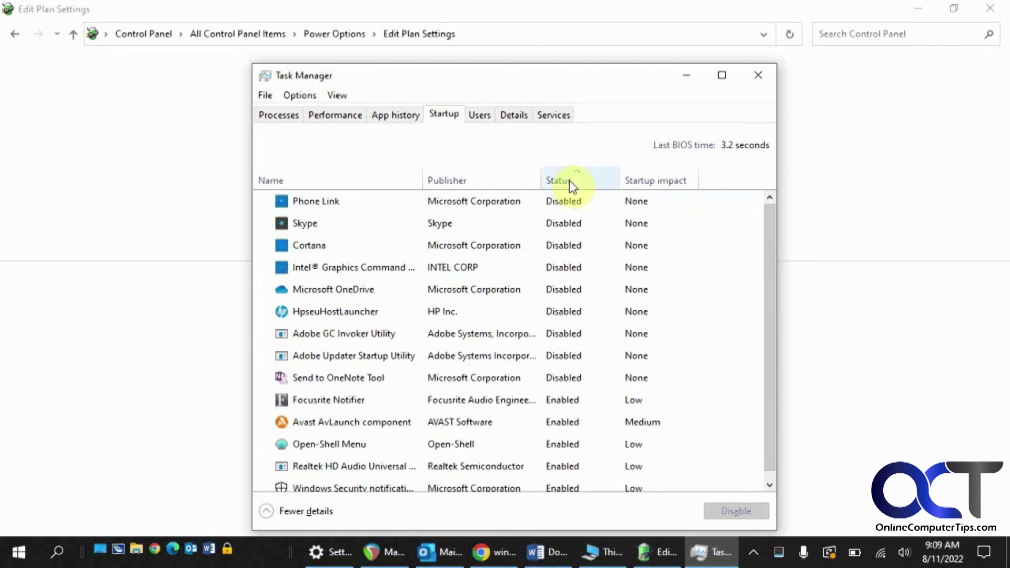
{"action": "left_click", "coordinate": [570, 181]}
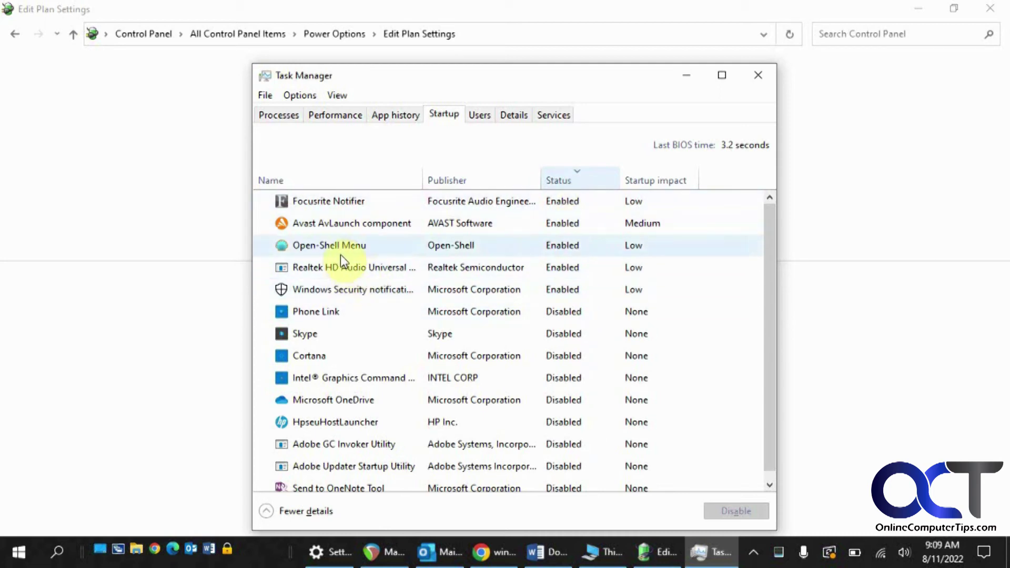
{"action": "left_click", "coordinate": [523, 223]}
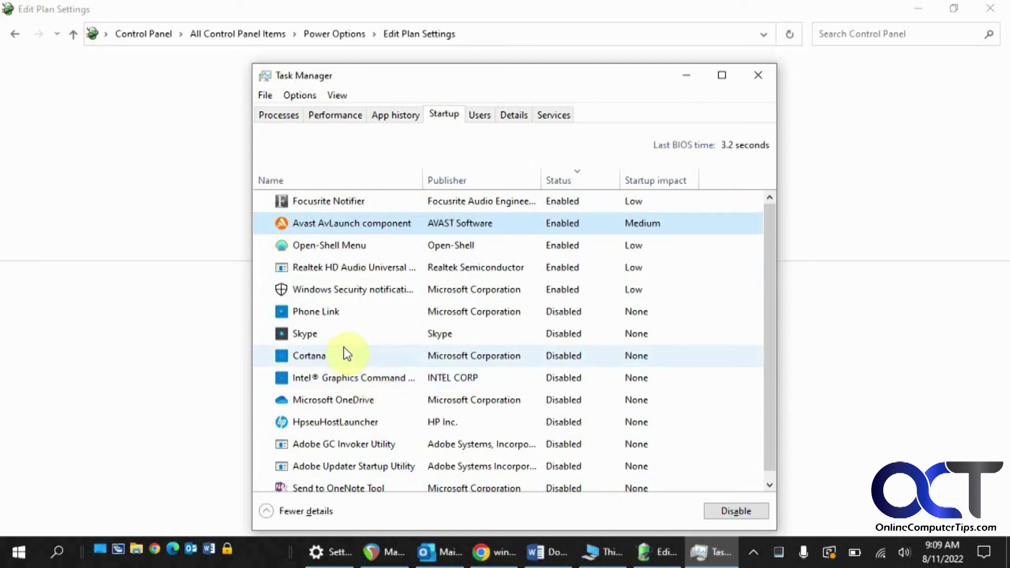
{"action": "scroll", "coordinate": [343, 347], "scroll_direction": "down", "scroll_amount": 1}
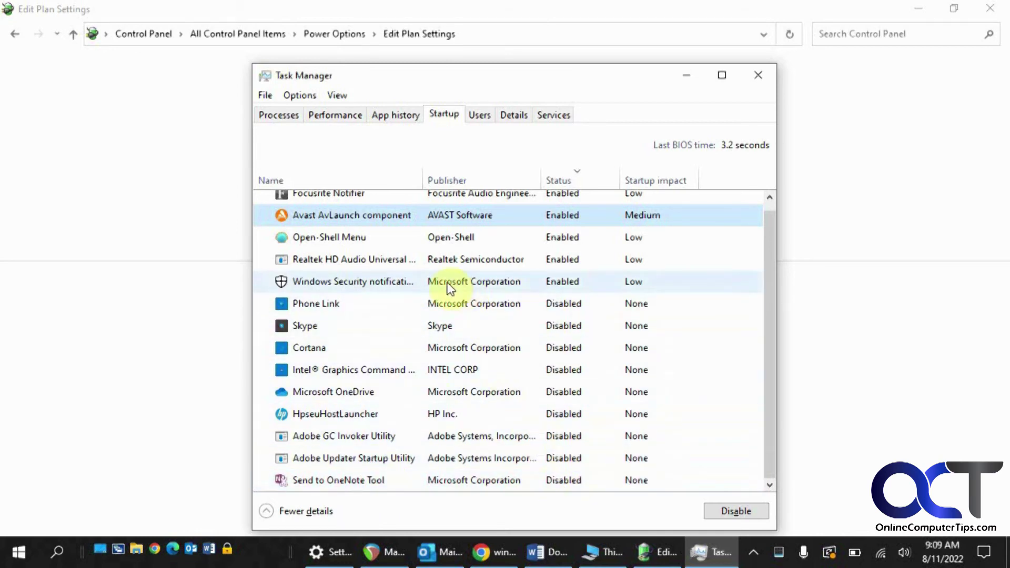
{"action": "scroll", "coordinate": [449, 286], "scroll_direction": "up", "scroll_amount": 1}
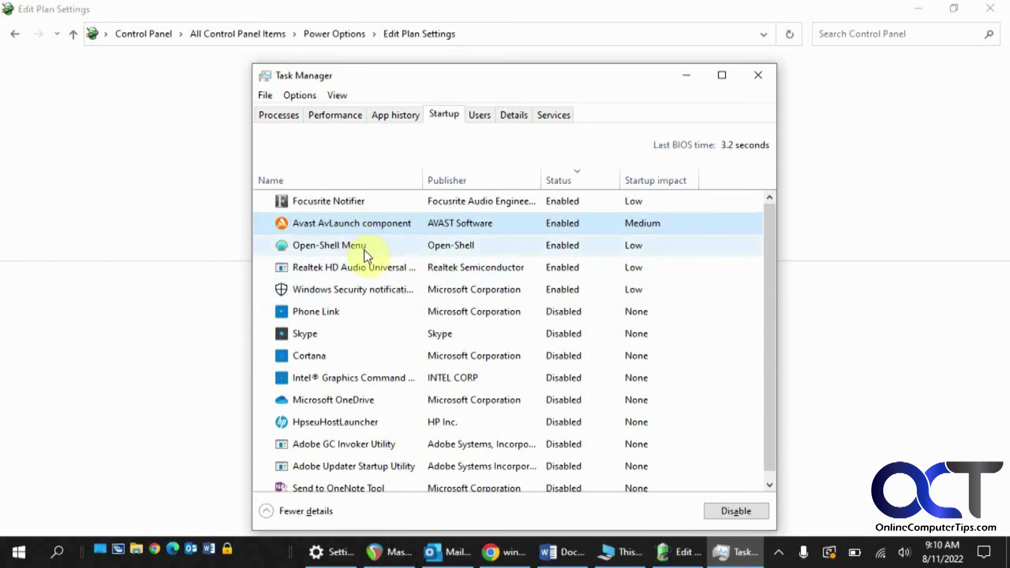
{"action": "left_click", "coordinate": [926, 398]}
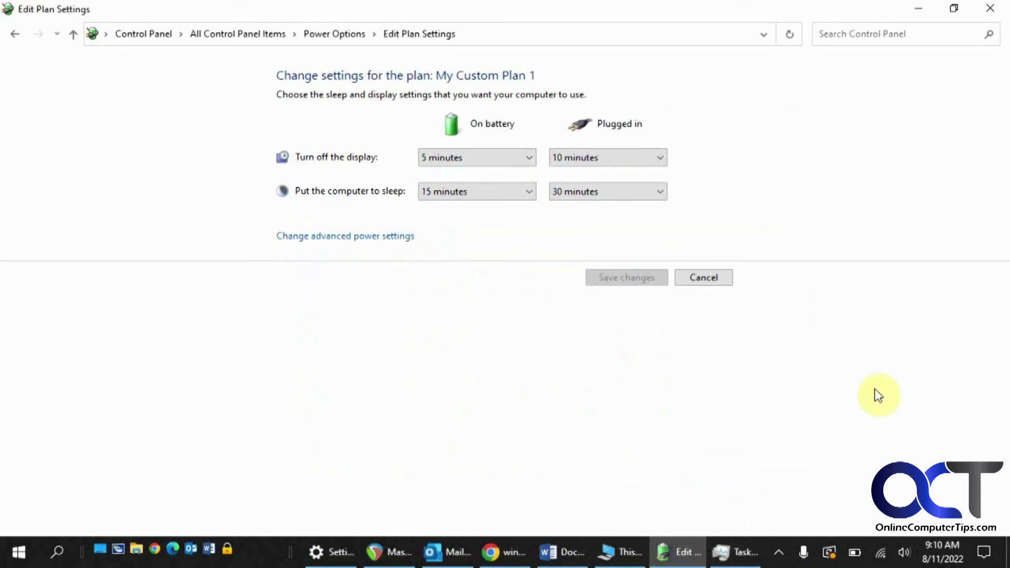
Step: Return to Settings > System > Battery and switch the per-app usage period to 1 week
{"action": "left_click", "coordinate": [347, 542]}
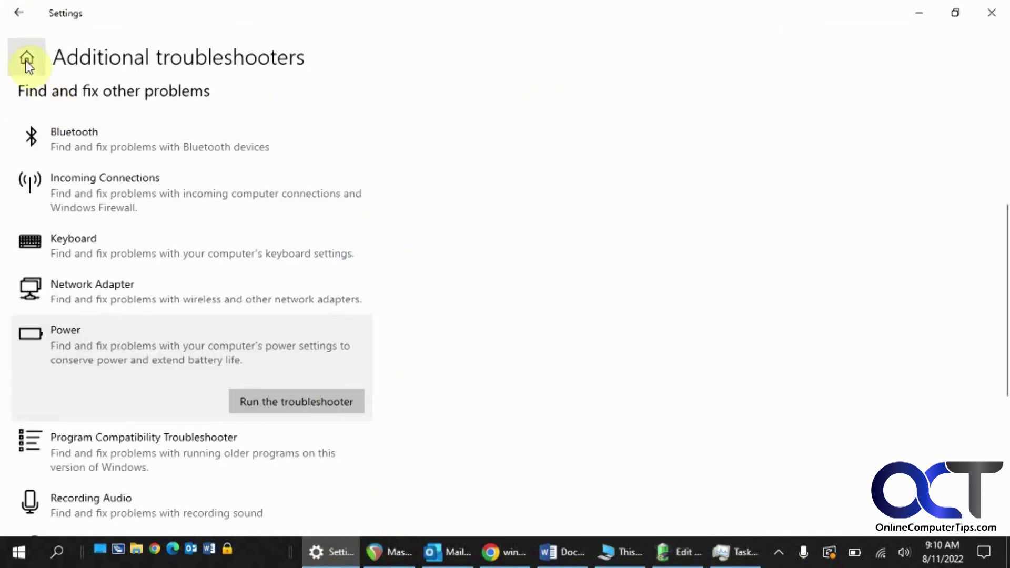
{"action": "left_click", "coordinate": [26, 59]}
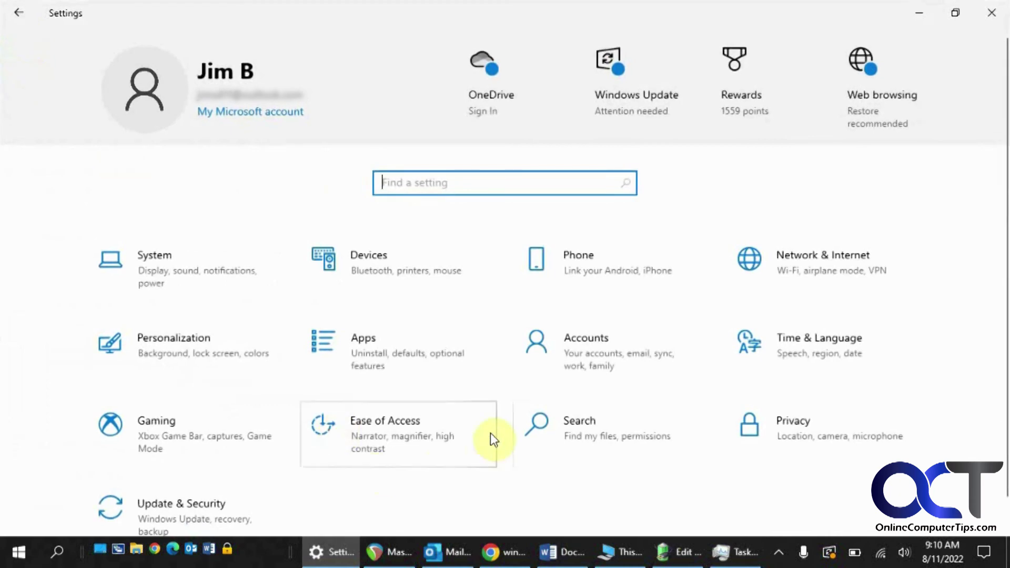
{"action": "left_click", "coordinate": [219, 266]}
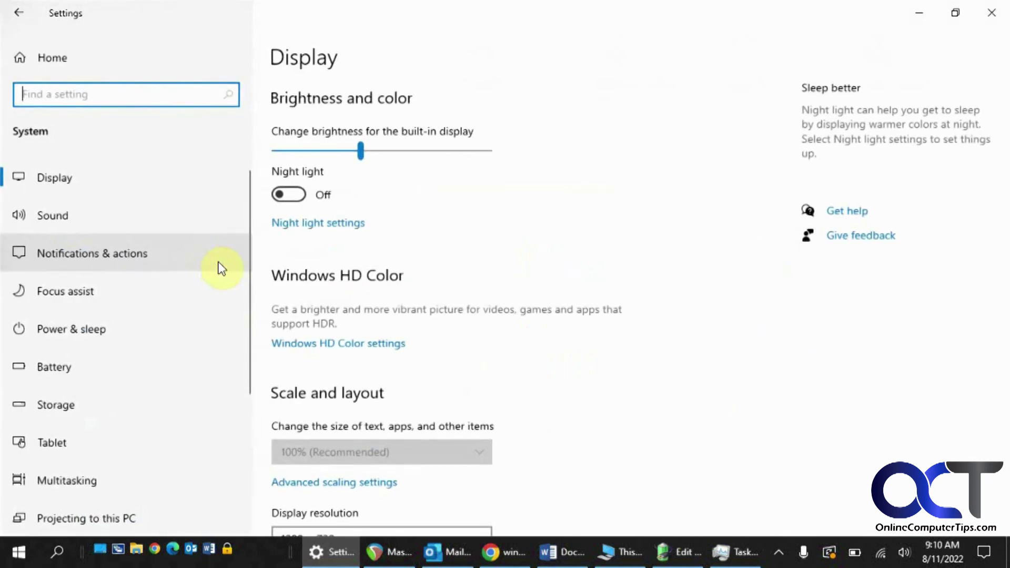
{"action": "left_click", "coordinate": [113, 362]}
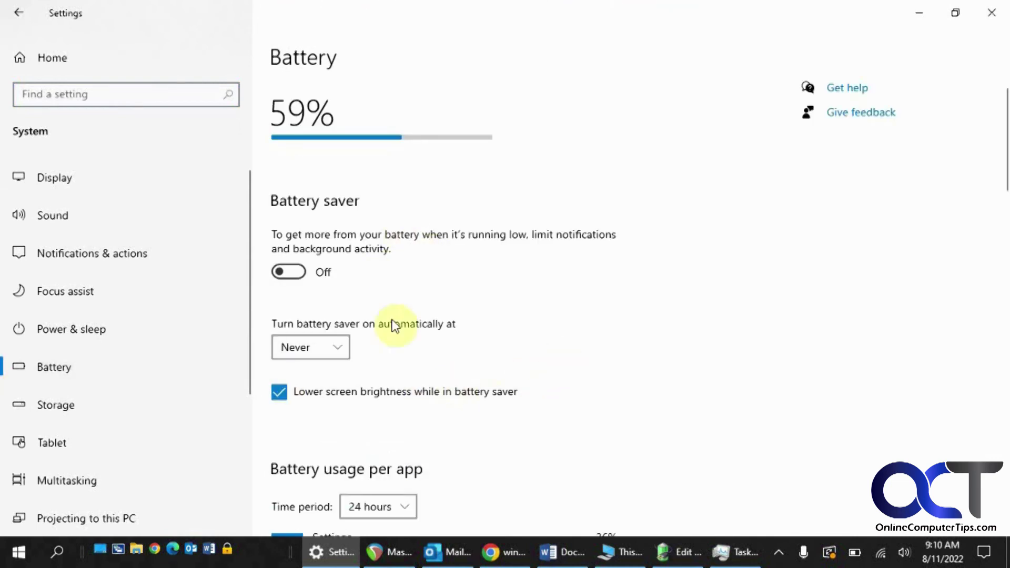
{"action": "scroll", "coordinate": [498, 348], "scroll_direction": "down", "scroll_amount": 4}
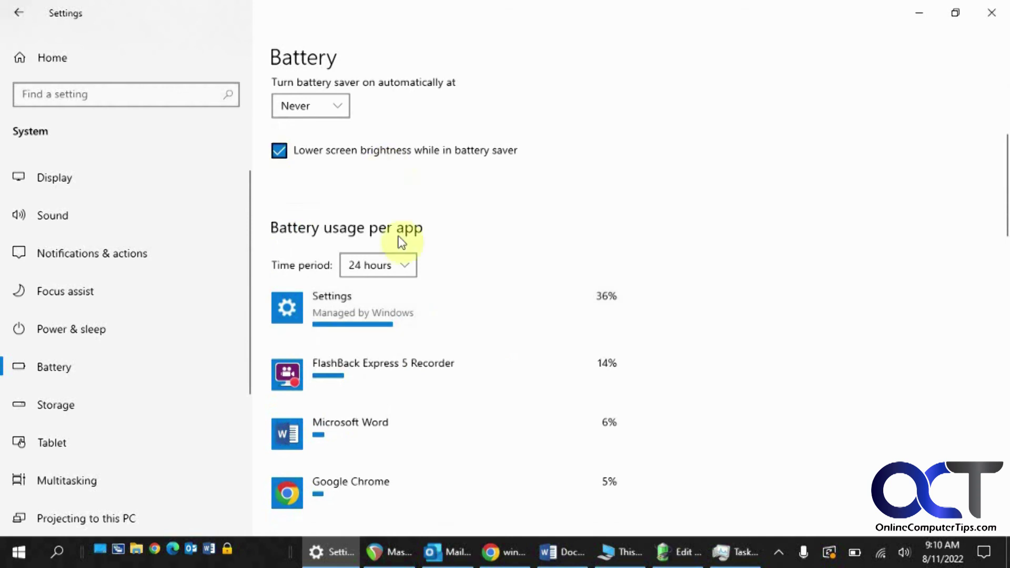
{"action": "left_click", "coordinate": [413, 264]}
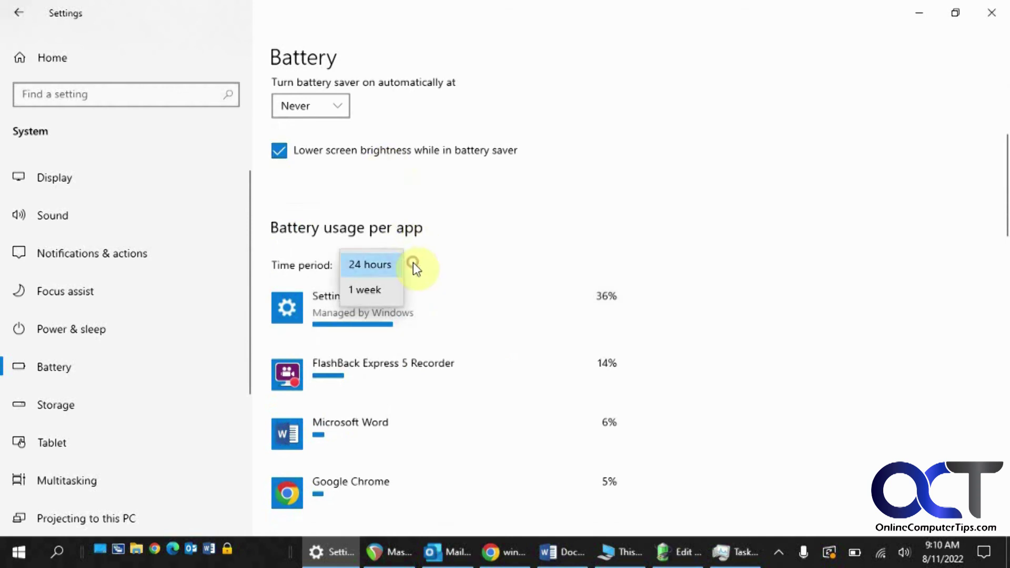
{"action": "left_click", "coordinate": [390, 288]}
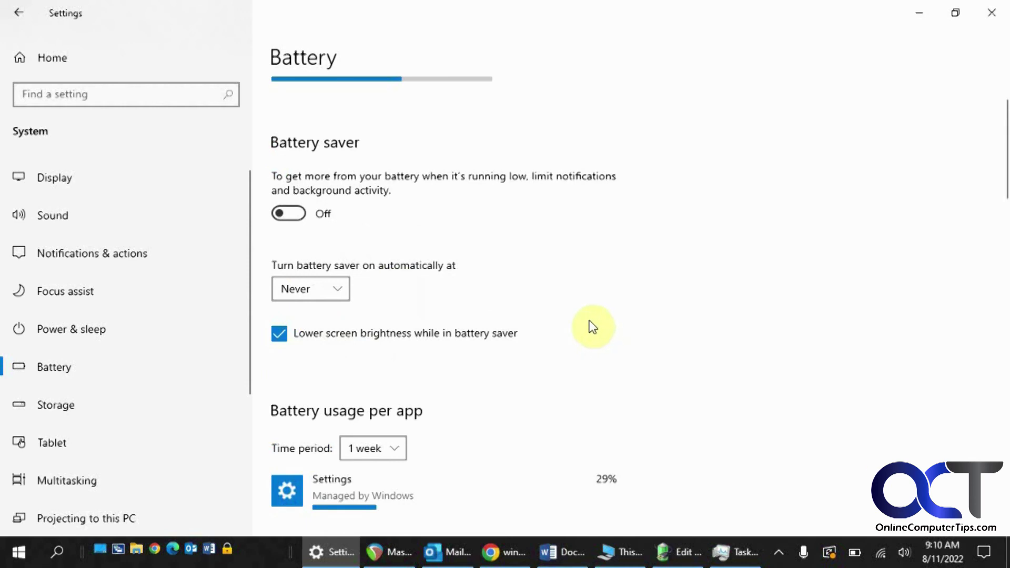
{"action": "scroll", "coordinate": [593, 327], "scroll_direction": "down", "scroll_amount": 5}
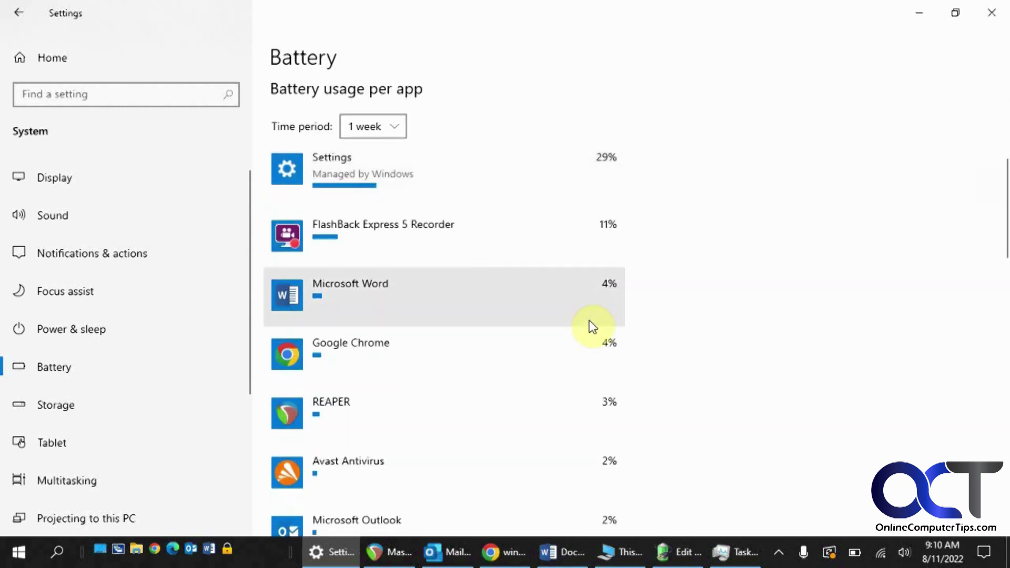
{"action": "scroll", "coordinate": [593, 327], "scroll_direction": "up", "scroll_amount": 5}
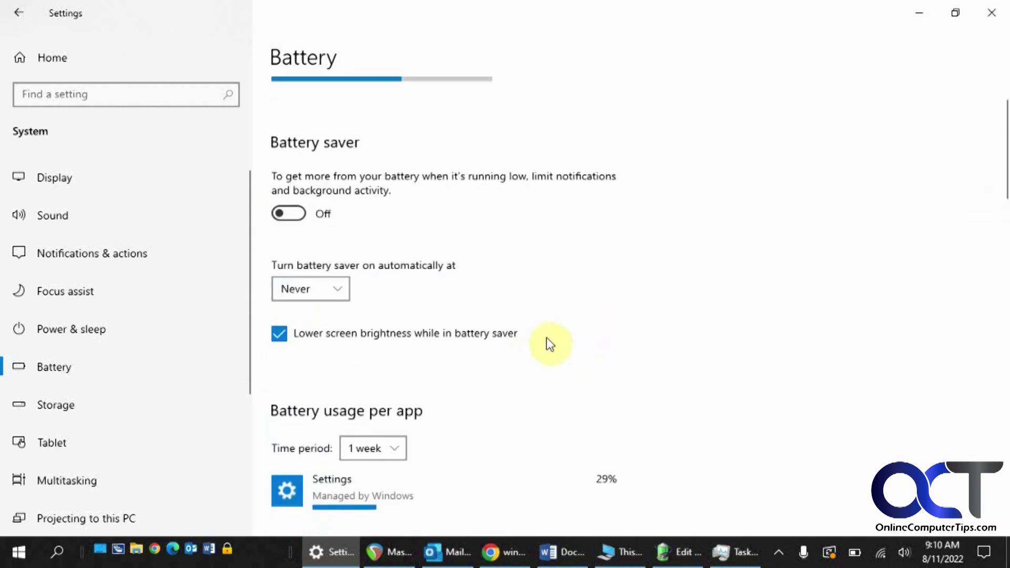
Step: Go from Home to Update & Security > Troubleshoot > Additional troubleshooters and scroll to Power
{"action": "left_click", "coordinate": [34, 59]}
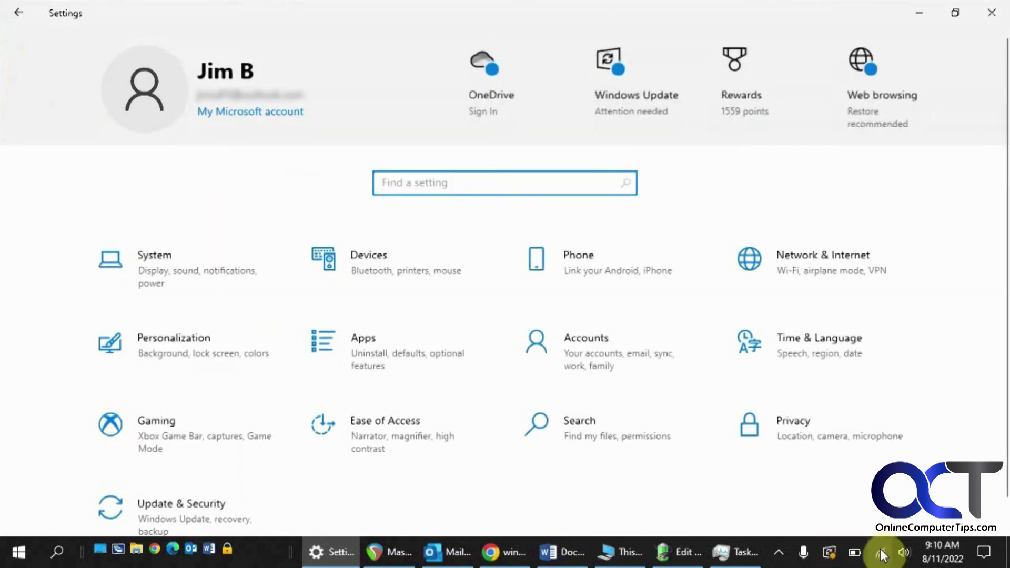
{"action": "left_click", "coordinate": [224, 507]}
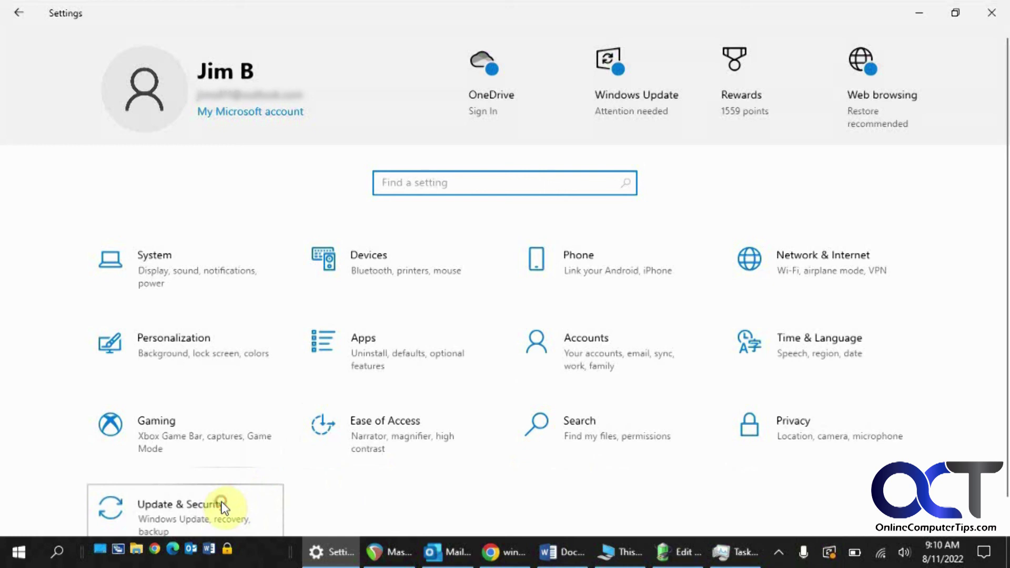
{"action": "left_click", "coordinate": [108, 336]}
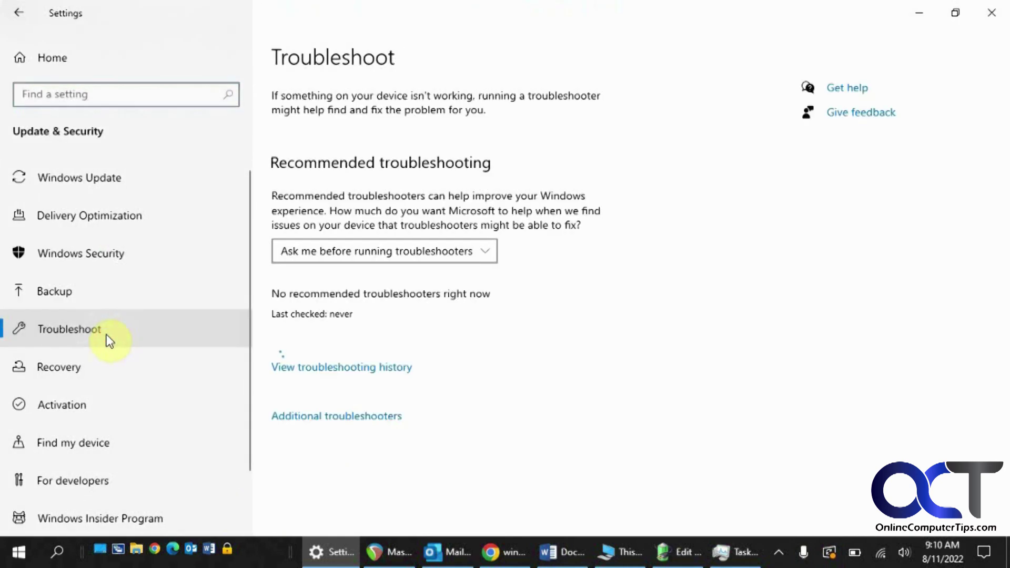
{"action": "left_click", "coordinate": [399, 418]}
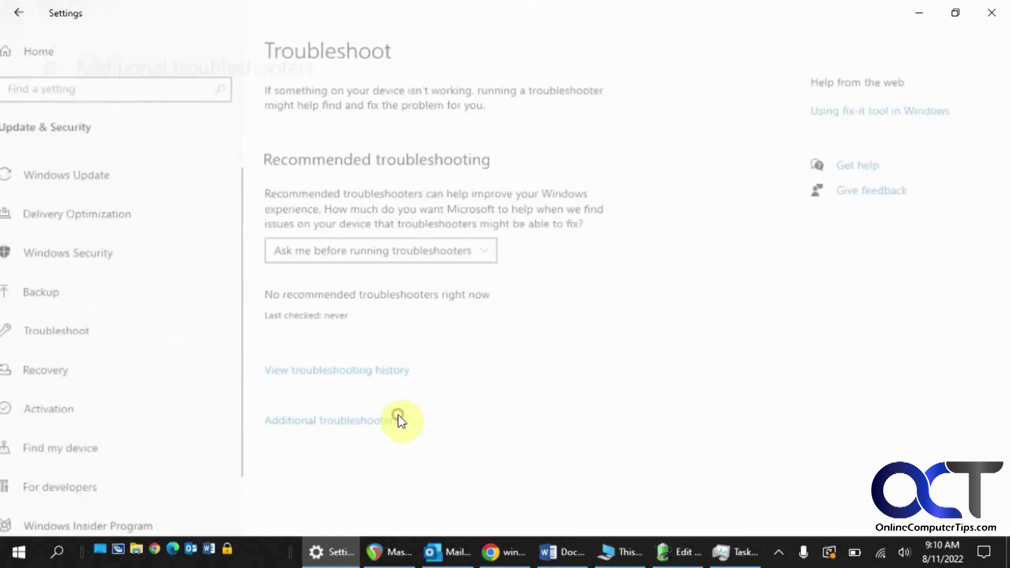
{"action": "scroll", "coordinate": [561, 361], "scroll_direction": "down", "scroll_amount": 6}
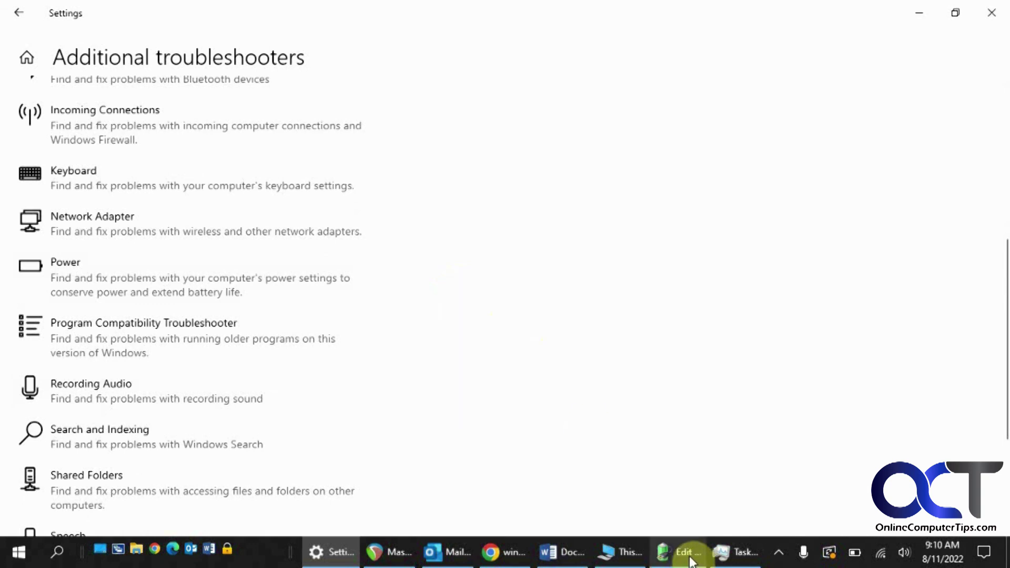
{"action": "mouse_move", "coordinate": [683, 562]}
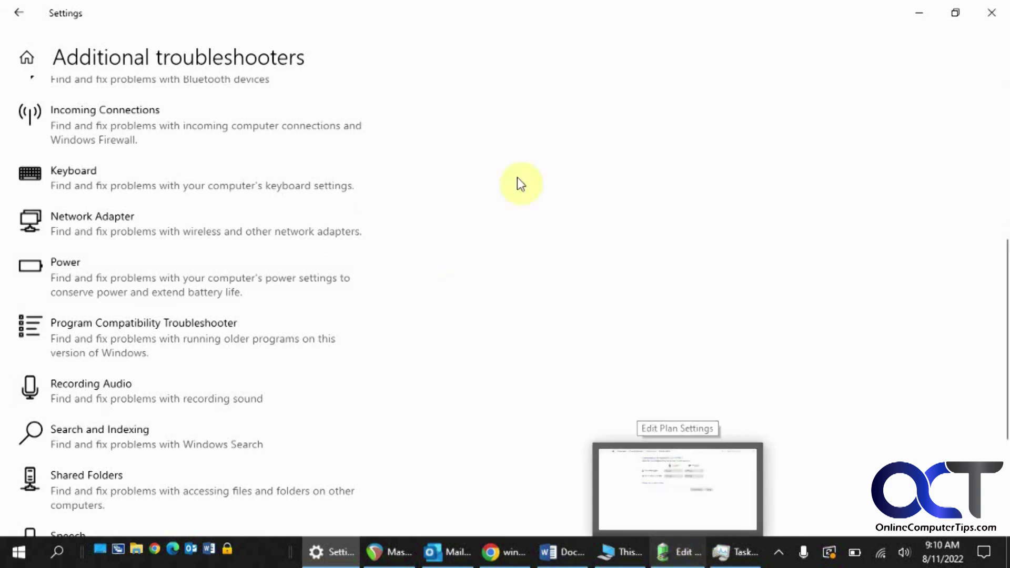